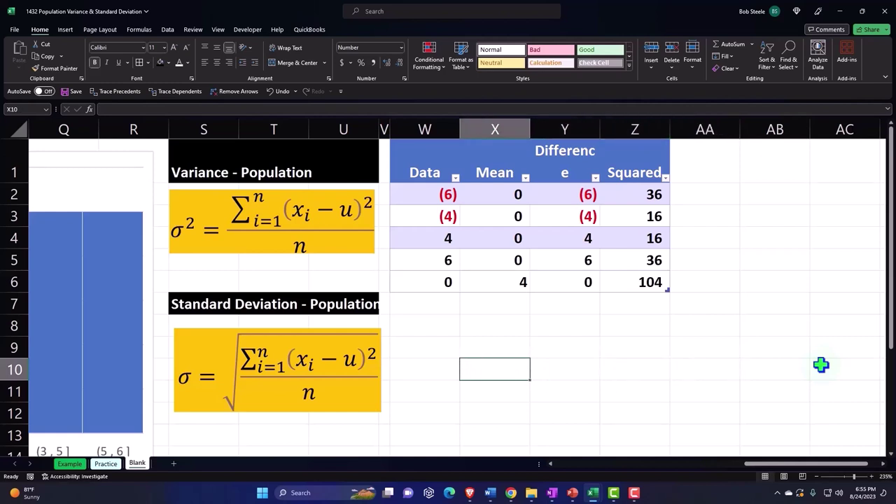
Step: Enter the label "Squared difference from mean" in cell W8
key("Up")
key("Up")
key("Up")
key("Left")
key("Down")
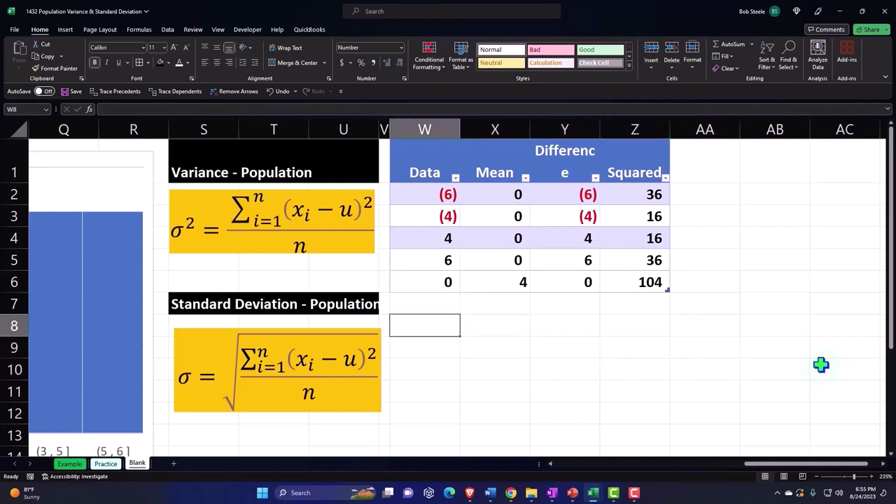
type("A")
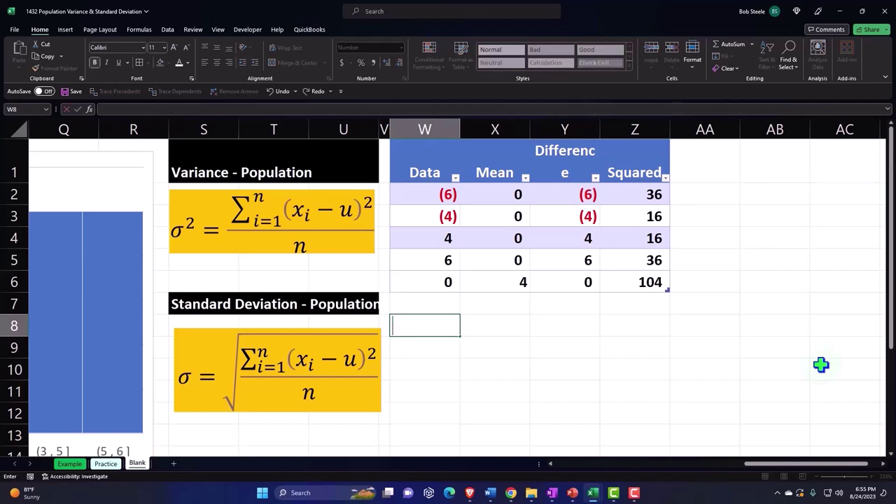
type("quared difference from mean")
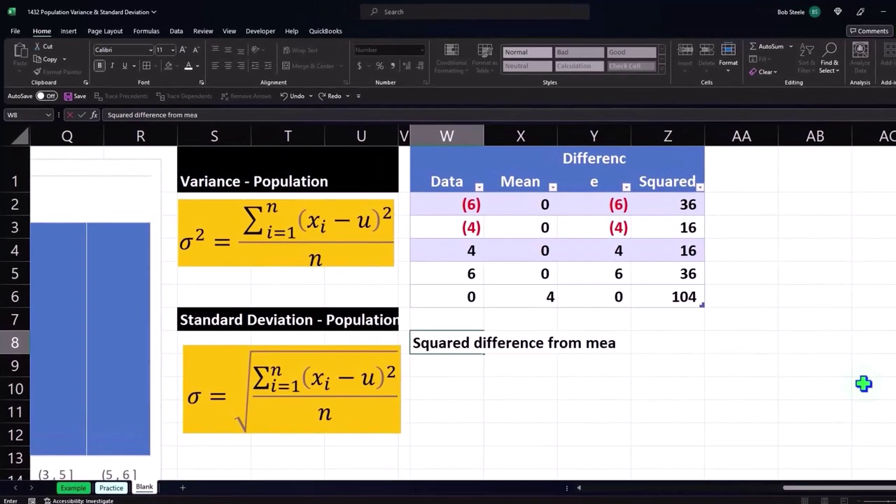
key("Tab")
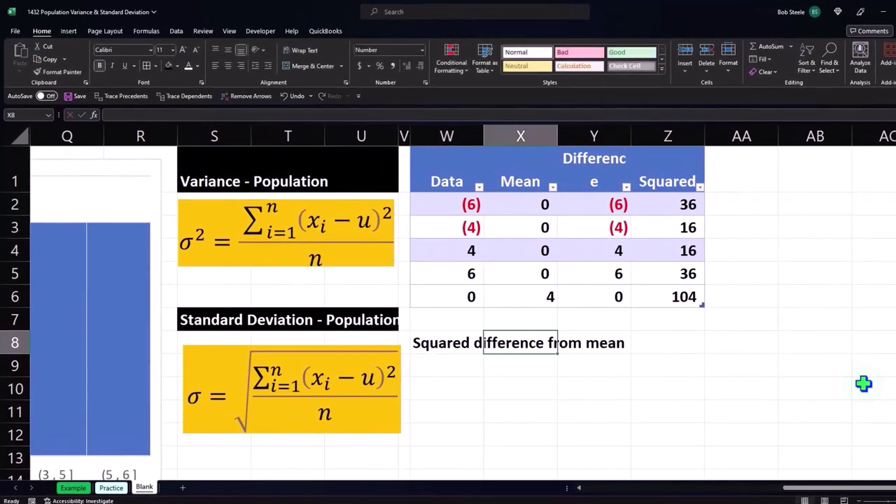
Step: In cell Z8, enter a formula referencing the table's total for the Squared column
key("Tab")
key("Tab")
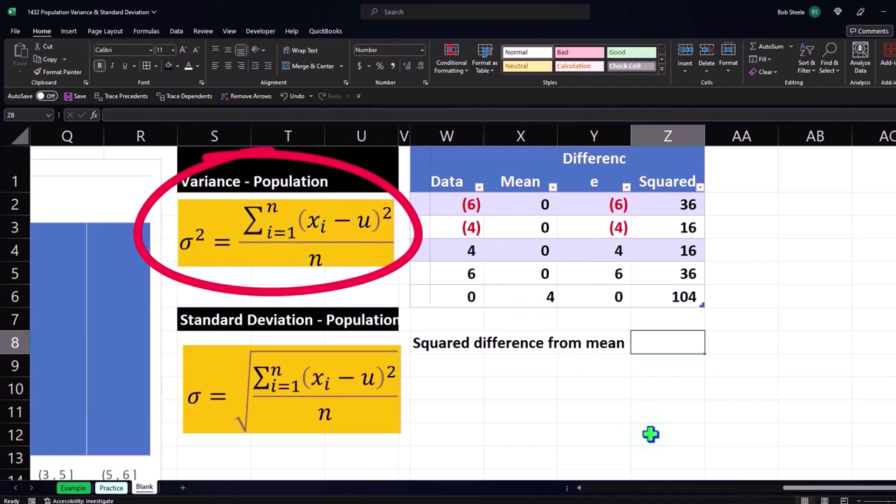
type("=")
key("Up")
key("Up")
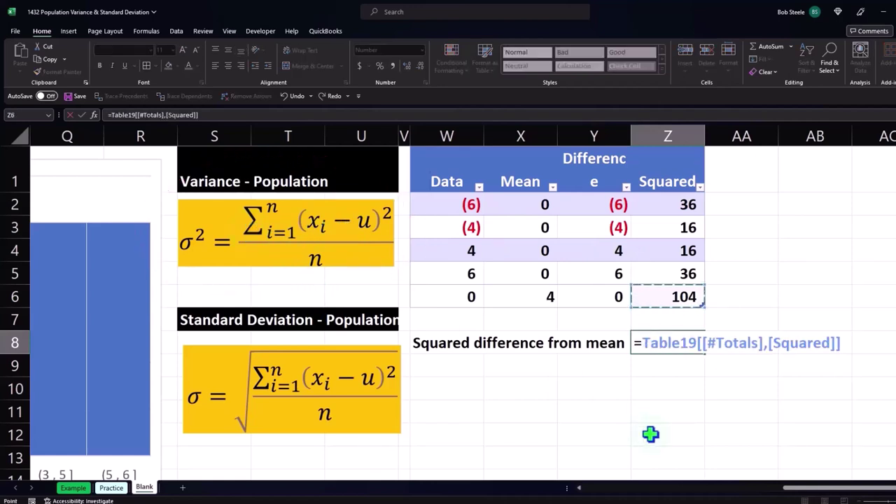
key("Return")
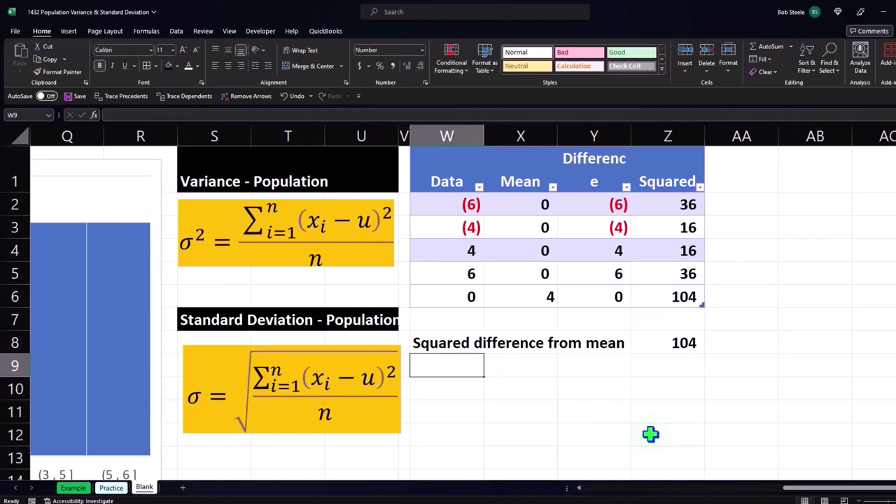
Step: Enter the label "Count (n)" in cell W9
type("Cou")
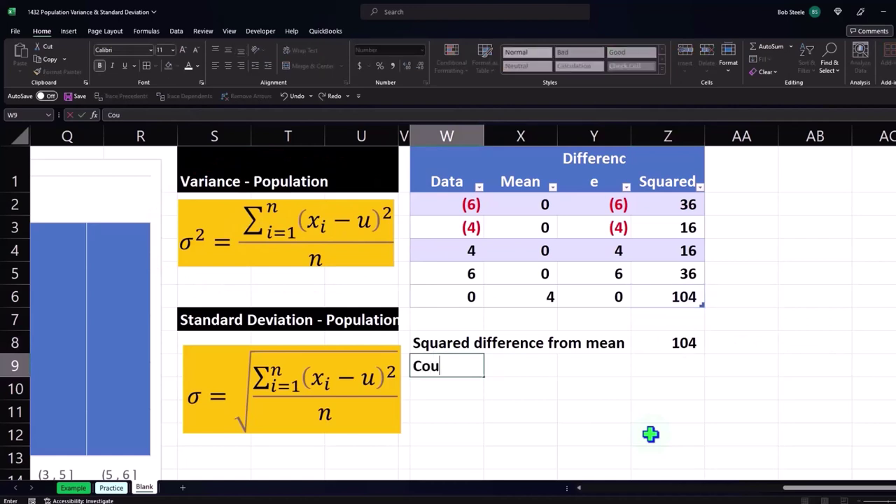
type("nt (n)")
key("Tab")
Step: In cell Z9, enter a formula referencing the Mean column's cell in the table's total row
key("Tab")
key("Tab")
type("=")
key("Up")
key("Up")
key("Up")
key("Left")
key("Left")
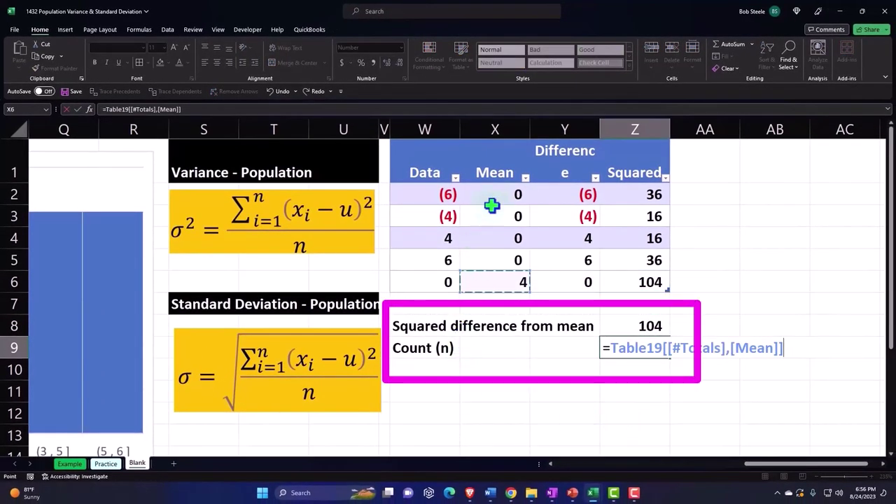
key("Return")
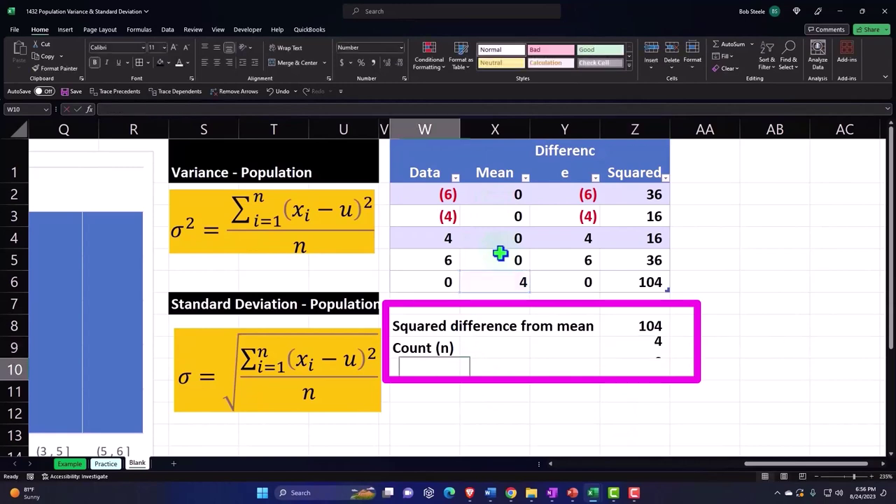
Step: Underline the count value in cell Z9
key("Up")
key("Right")
key("Right")
key("Right")
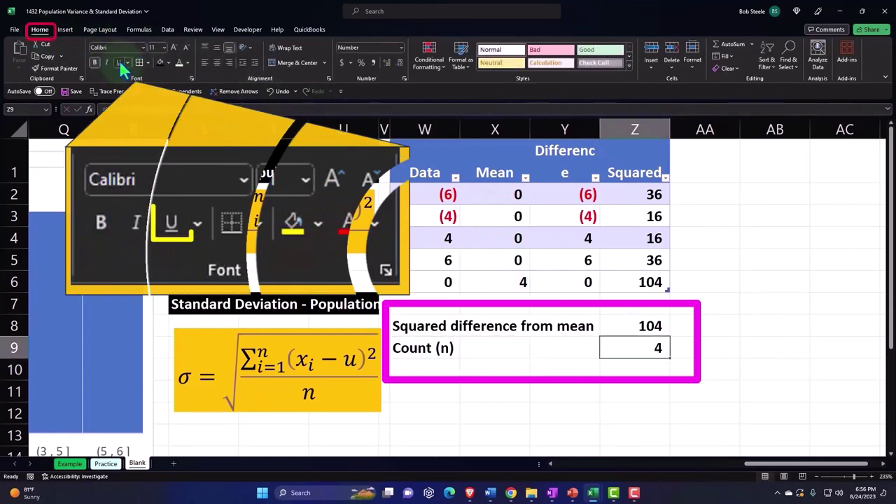
Step: Enter the label "/ Variance" in cell W10 and widen column W slightly to fit it
key("Down")
key("Left")
key("Left")
key("Left")
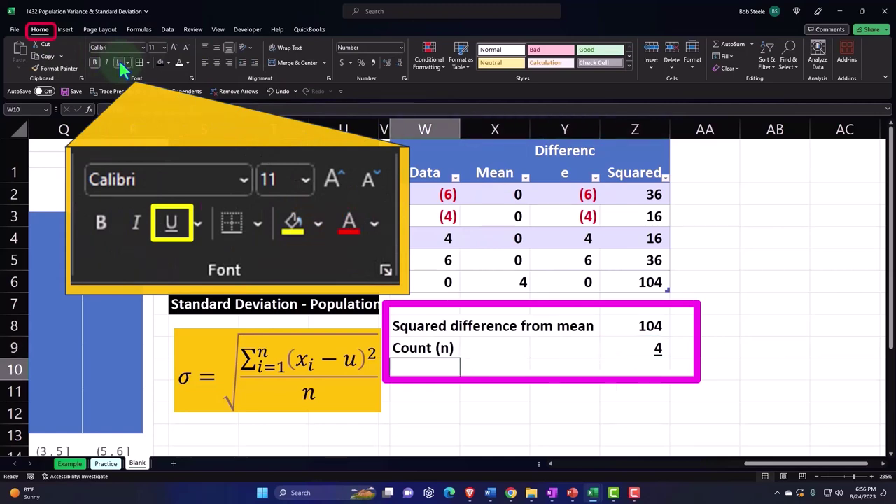
key("alt")
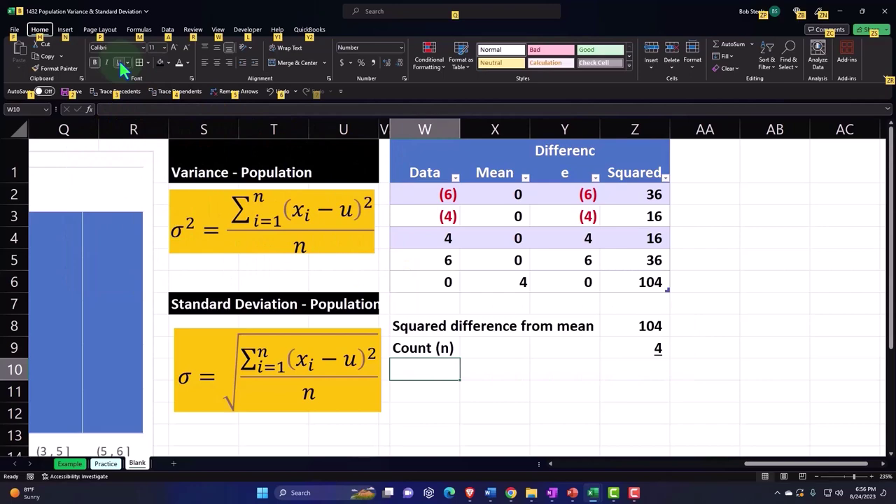
left_click(481, 369)
left_click(437, 372)
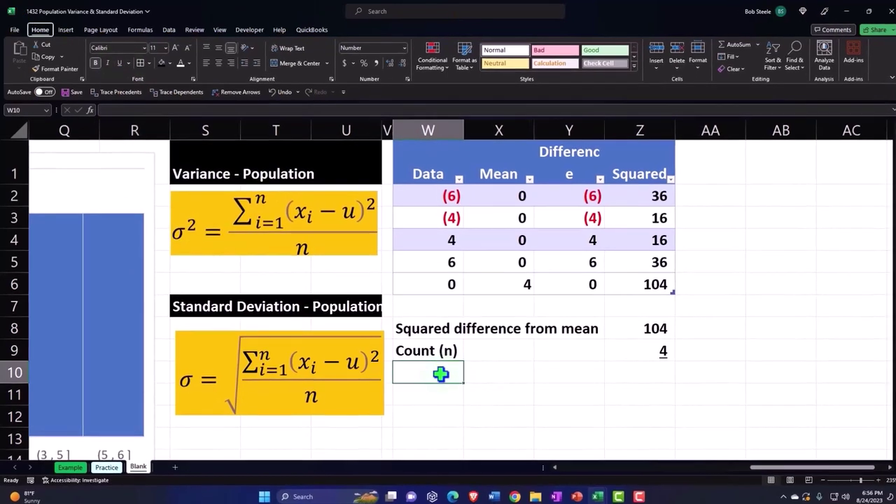
key("alt")
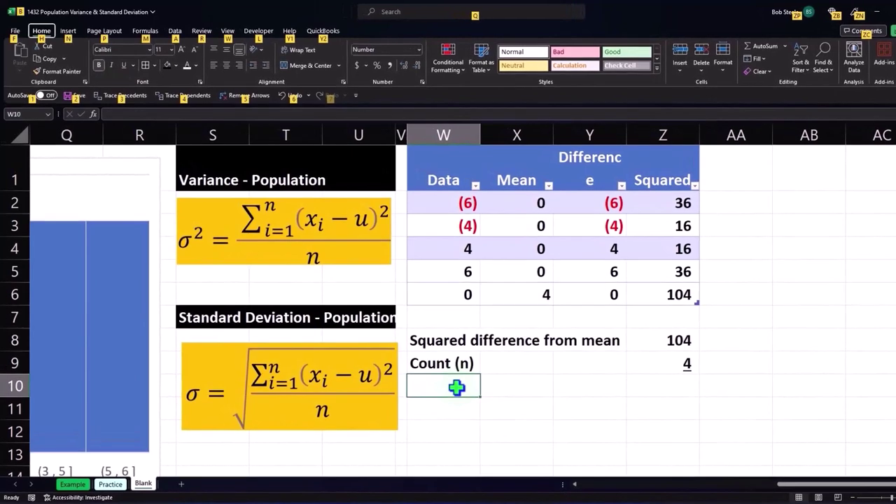
key("alt")
type("=")
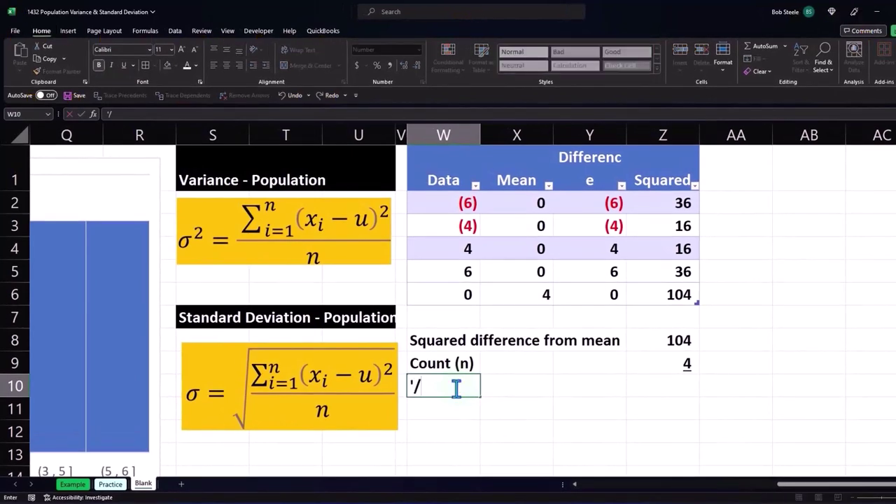
type("/ Variance")
key("Tab")
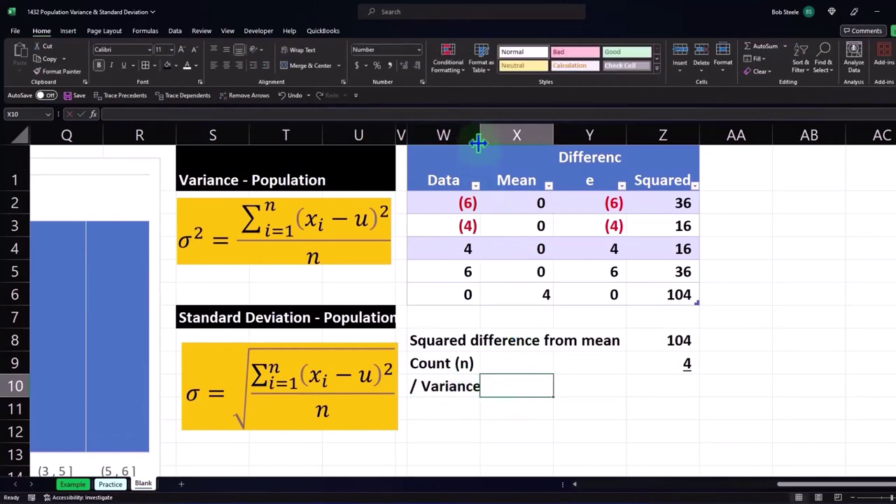
left_click_drag(479, 143, 494, 138)
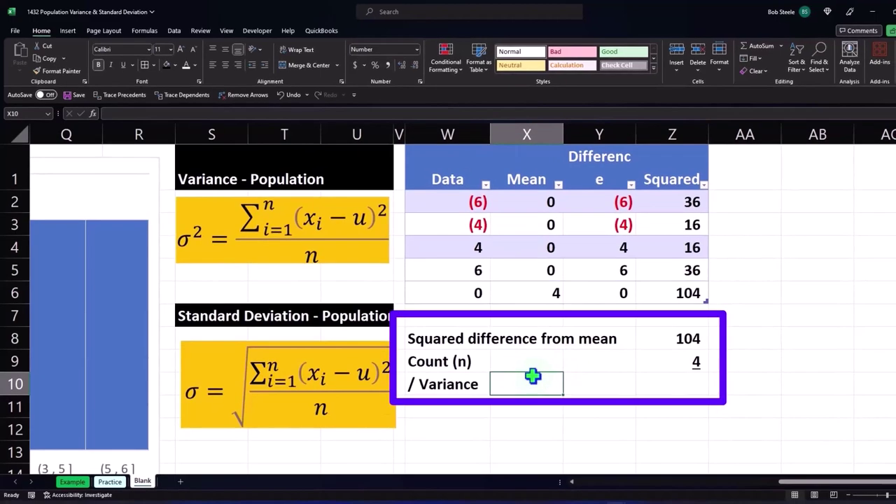
Step: Insert the Greek Small Letter Sigma symbol (σ) in cell X10
left_click(67, 30)
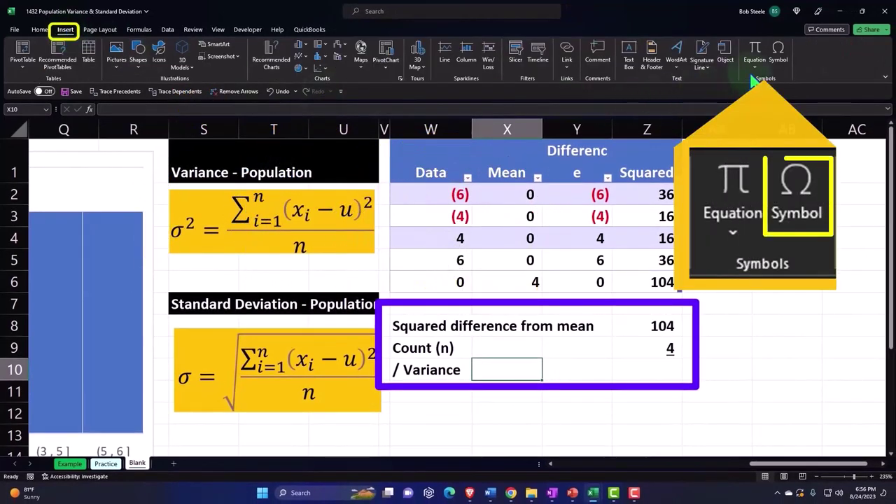
left_click(778, 53)
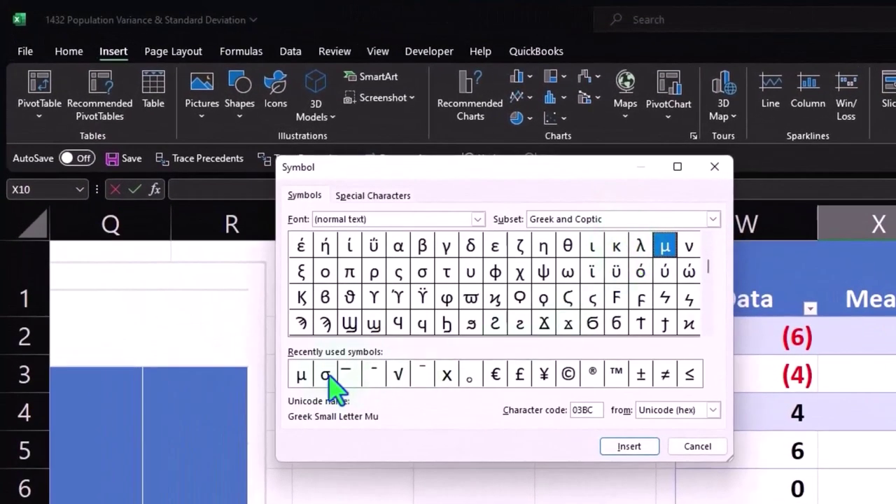
left_click(327, 377)
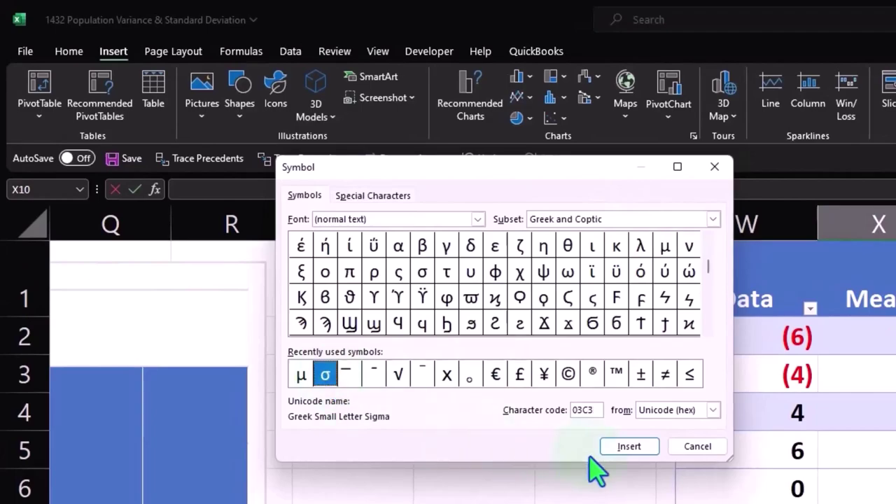
left_click(629, 446)
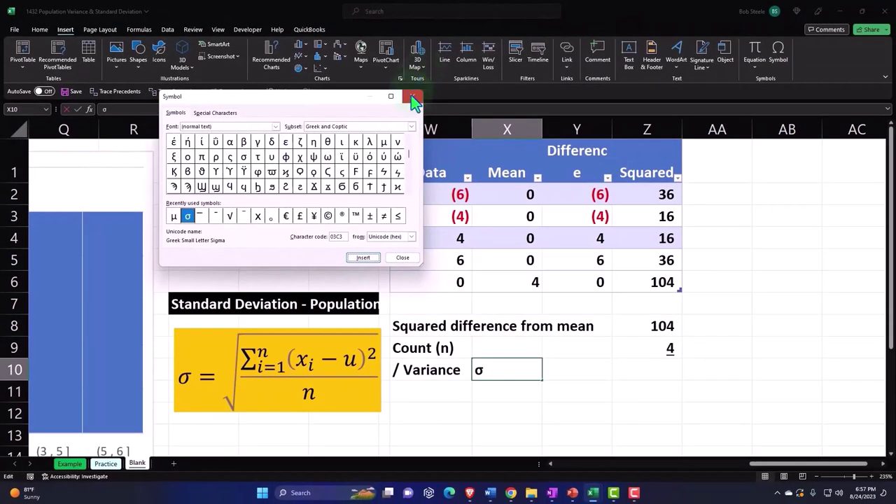
left_click(455, 105)
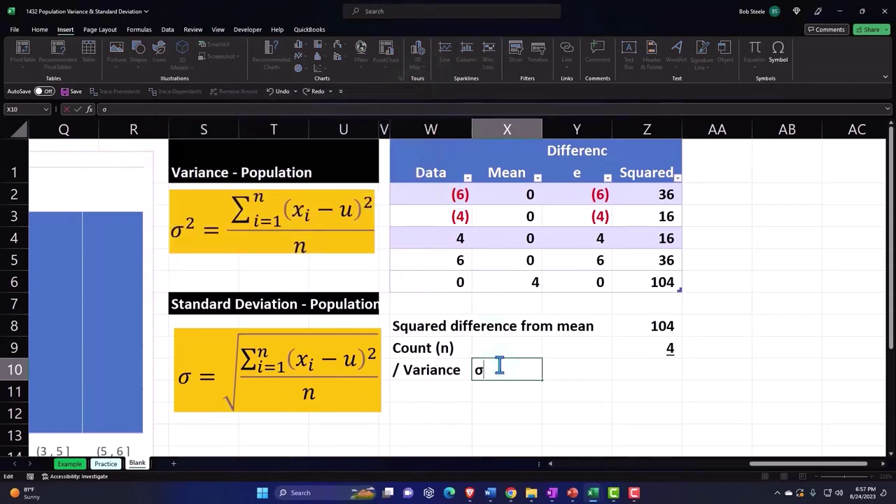
Step: Add a 2 after the sigma in cell X10 and format it as superscript
type("2")
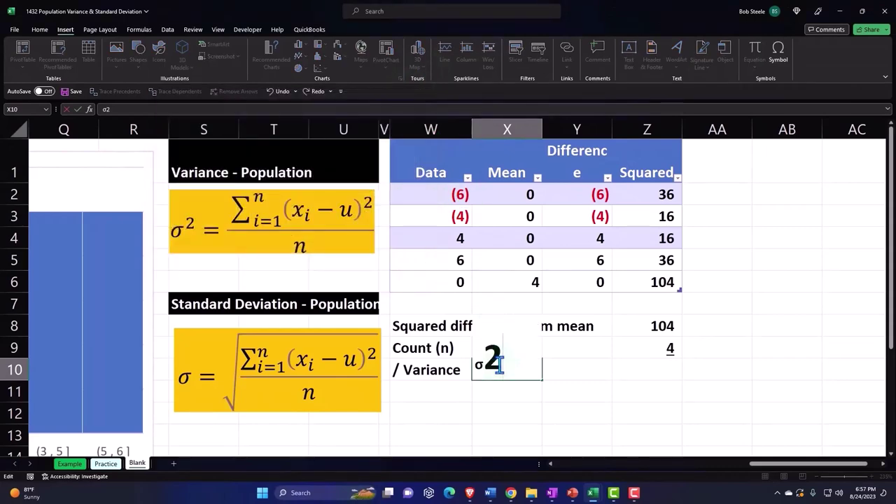
left_click_drag(499, 365, 493, 357)
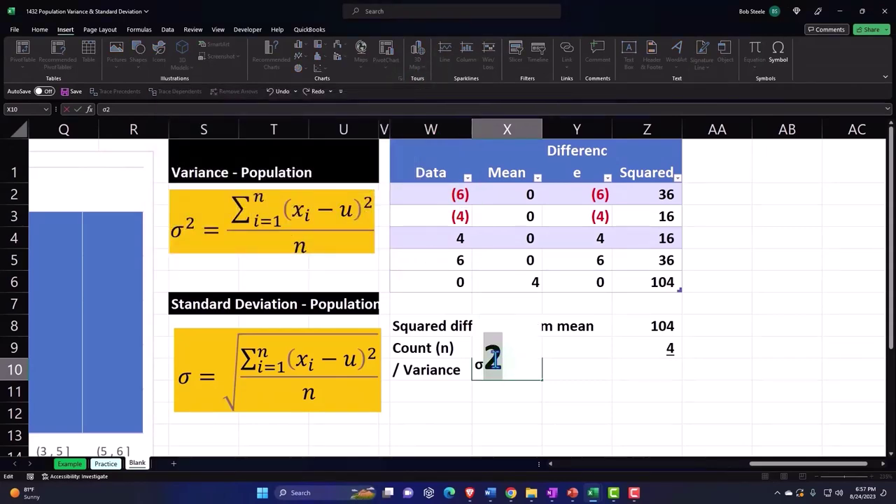
right_click(493, 357)
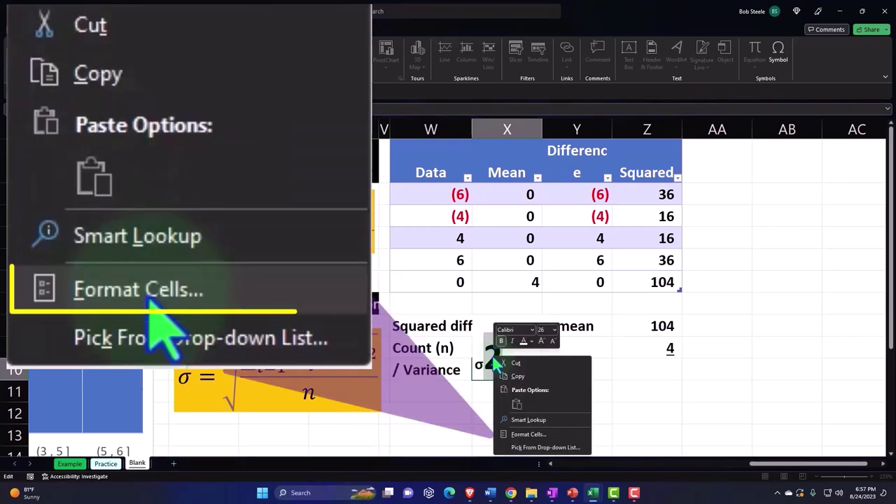
left_click(531, 435)
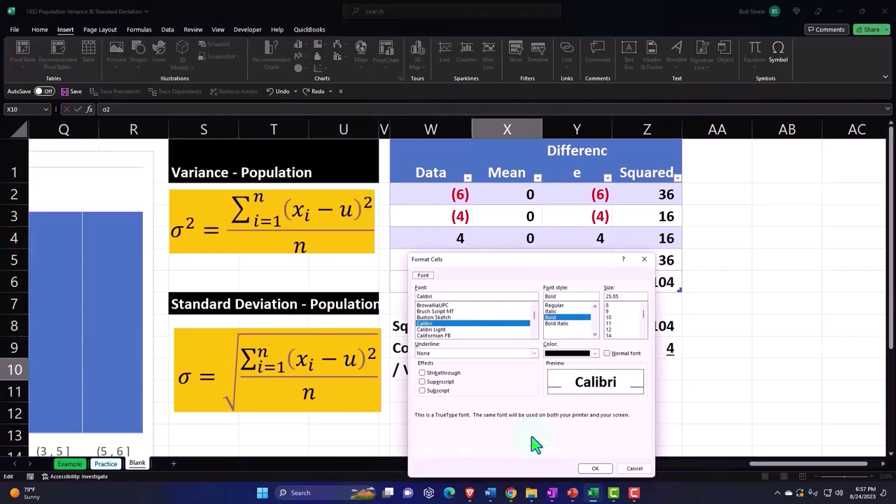
left_click(436, 384)
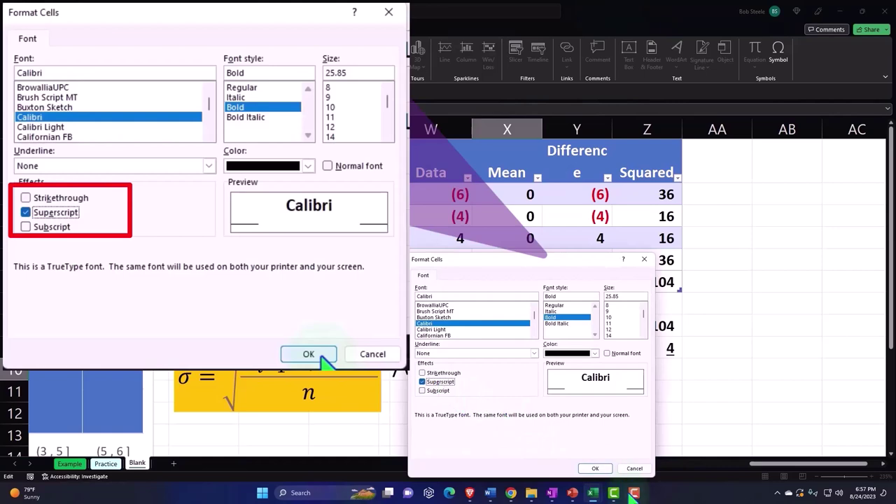
left_click(595, 469)
key("Return")
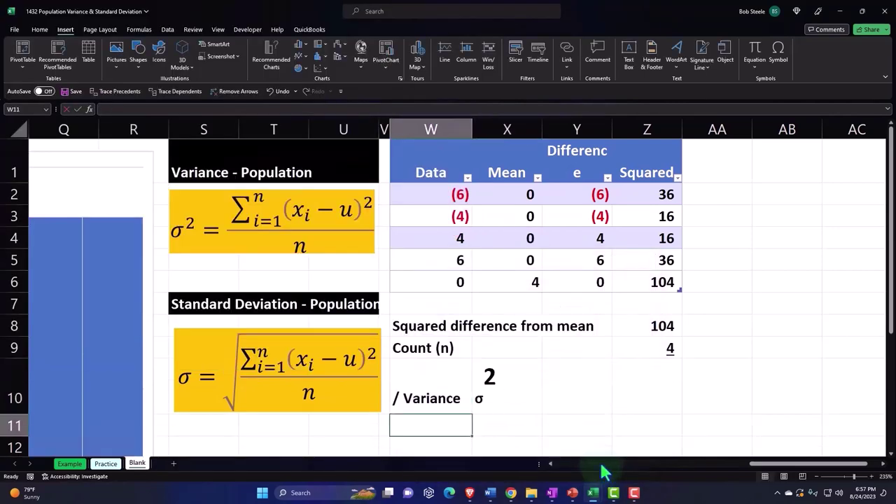
left_click(510, 409)
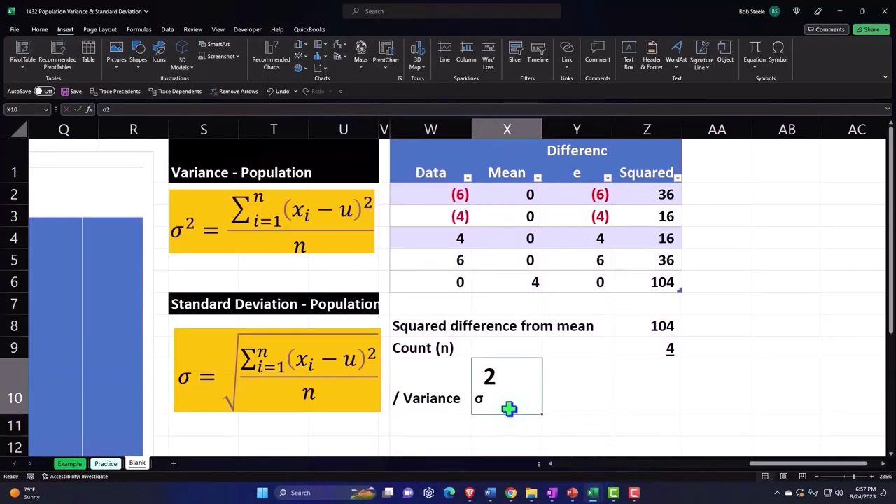
double_click(491, 378)
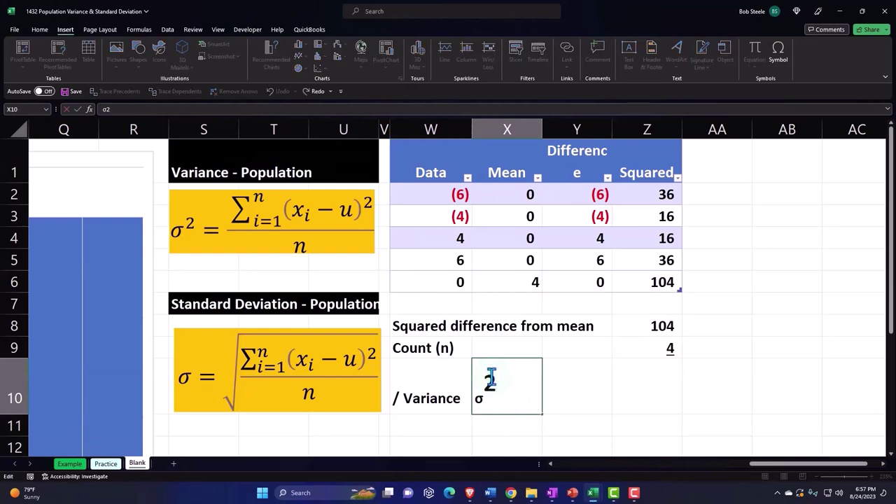
key("Return")
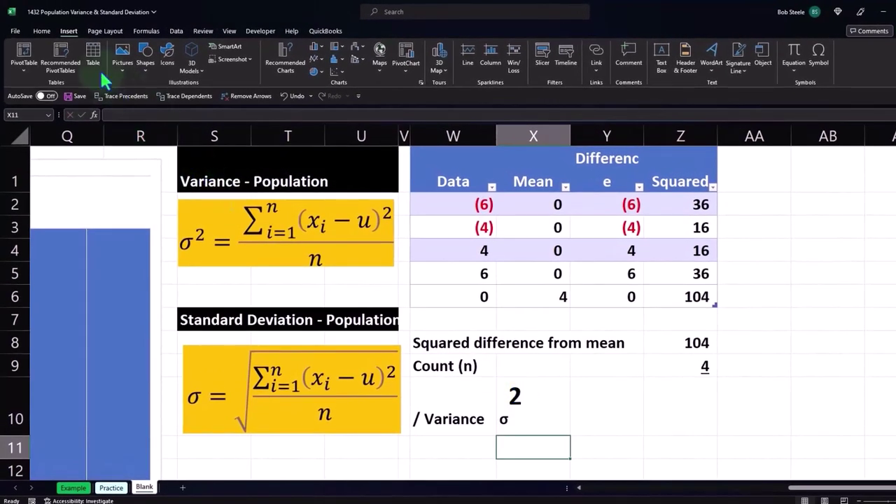
Step: Replace the superscript 2 after the sigma in cell X10 with 12
left_click(41, 31)
left_click(519, 399)
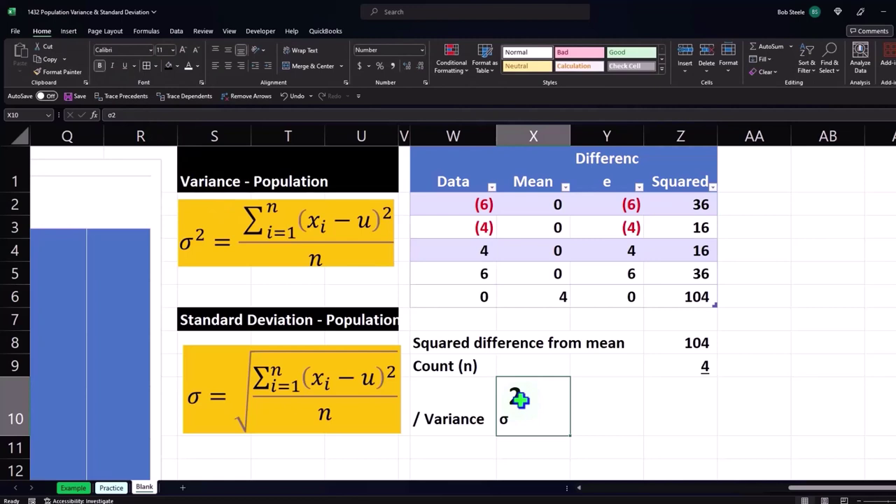
double_click(518, 399)
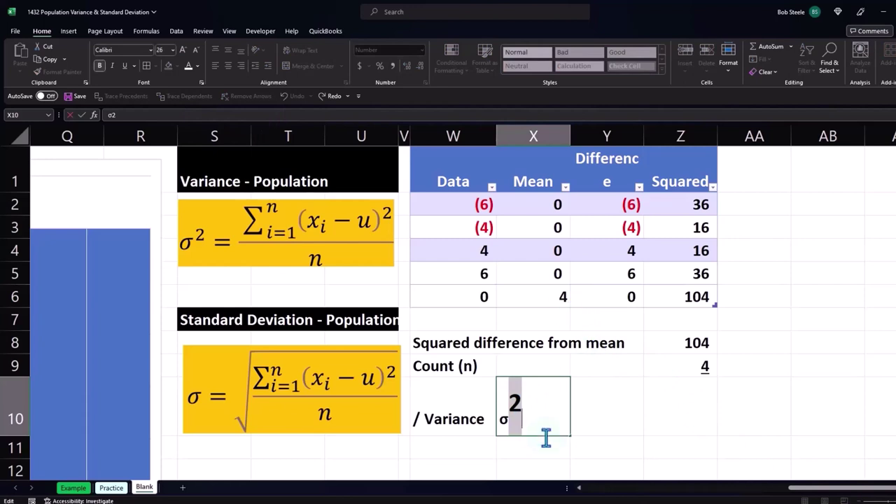
type("12")
key("ctrl+Return")
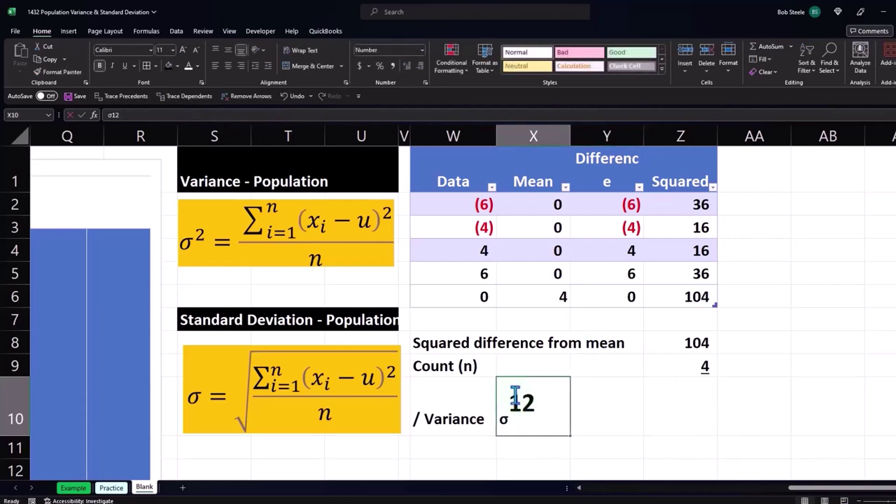
Step: Replace the exponent after the sigma in cell X10 with a single 2
double_click(515, 398)
type("2")
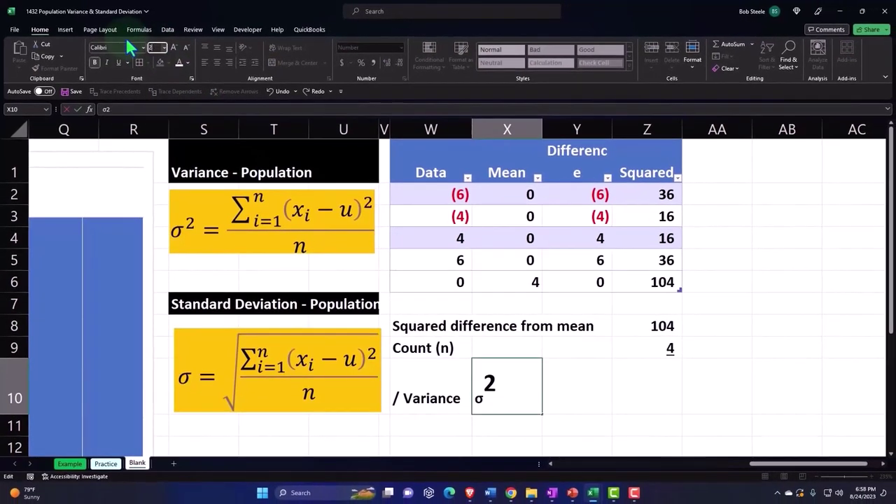
left_click(557, 420)
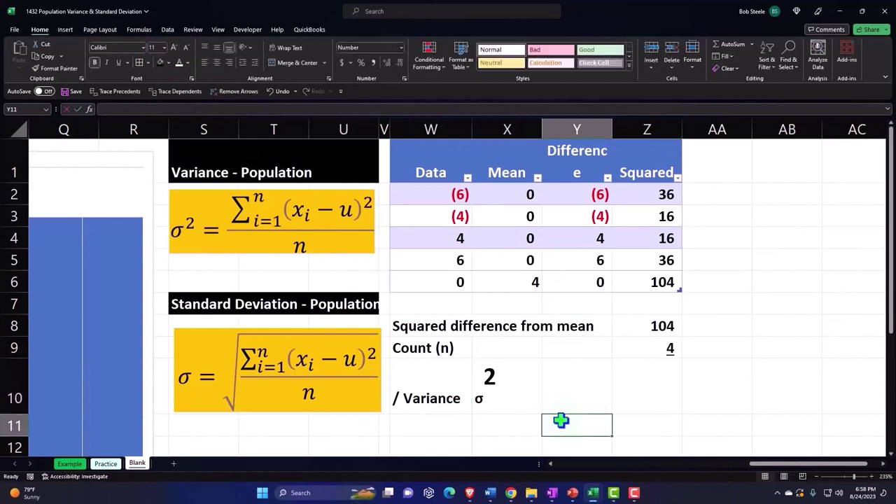
Step: Reduce the superscript 2 in cell X10 to font size 11
left_click(480, 399)
double_click(479, 399)
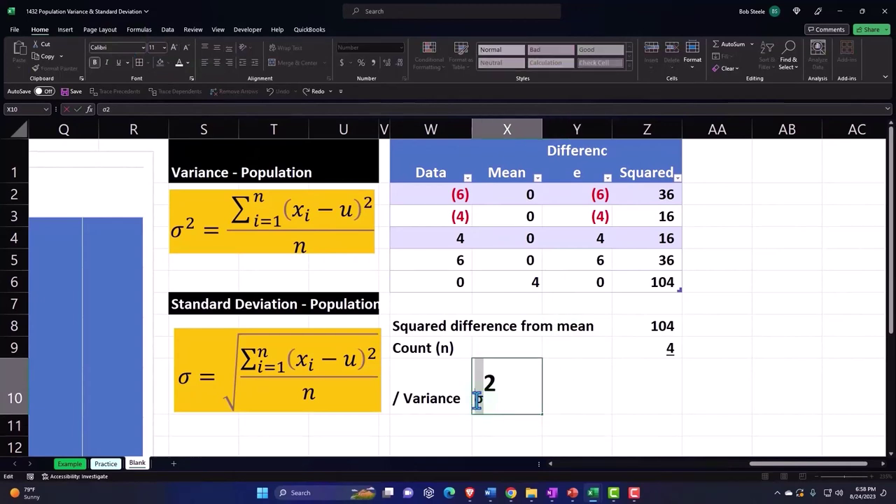
left_click_drag(500, 401, 490, 382)
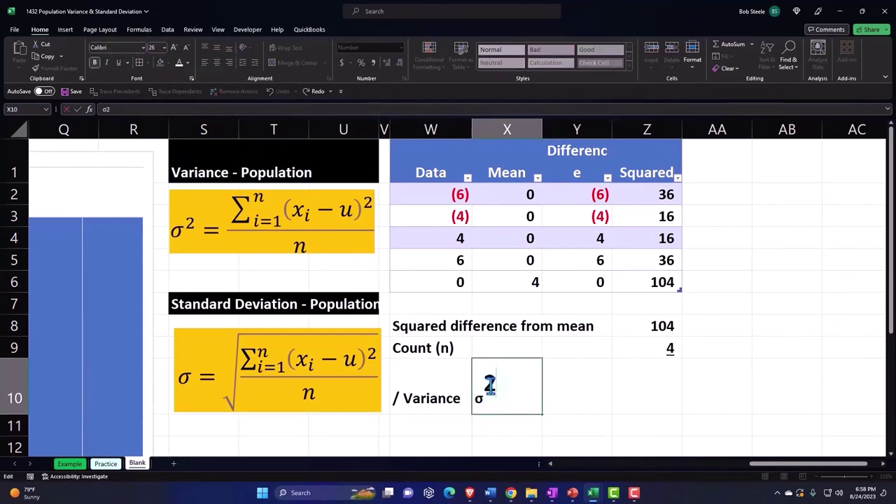
left_click(152, 47)
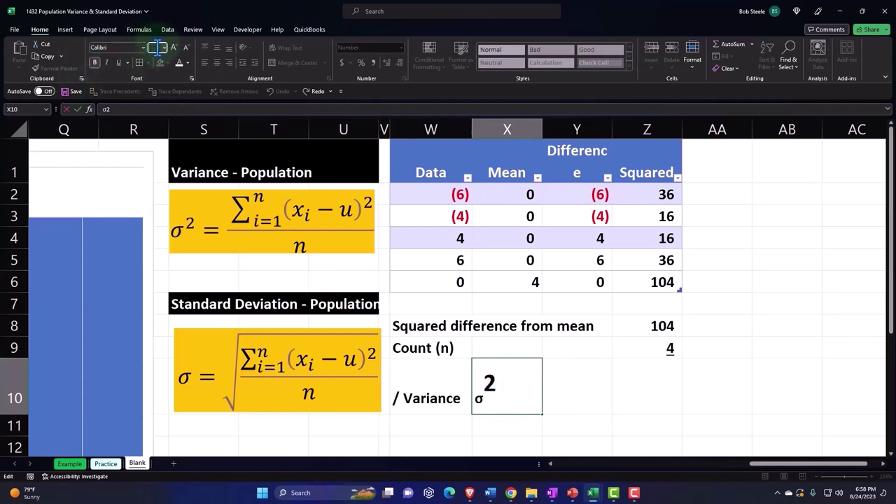
key("Return")
left_click(607, 414)
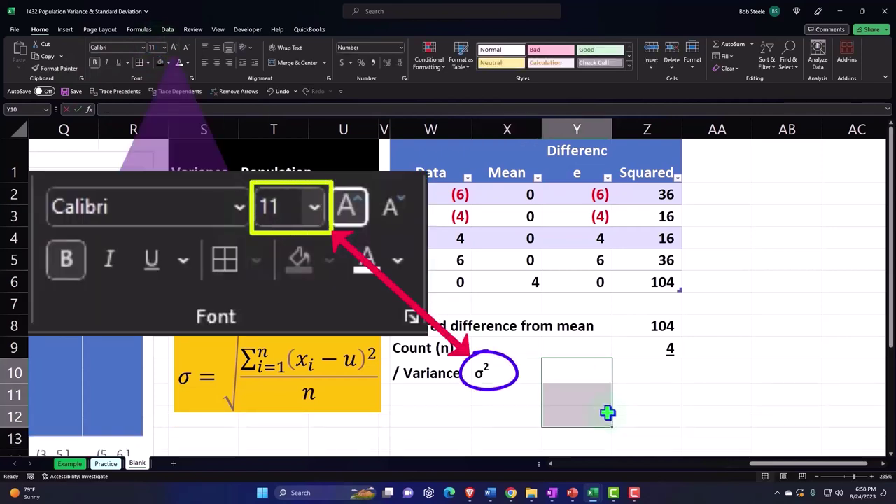
Step: Calculate the variance in cell Z10 by dividing the squared-difference total in Z8 by the count in Z9
left_click(557, 377)
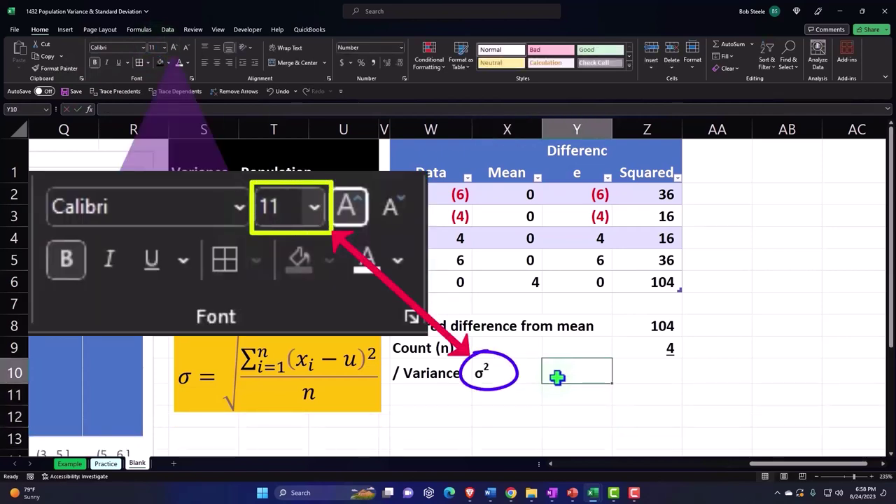
key("Right")
type("=")
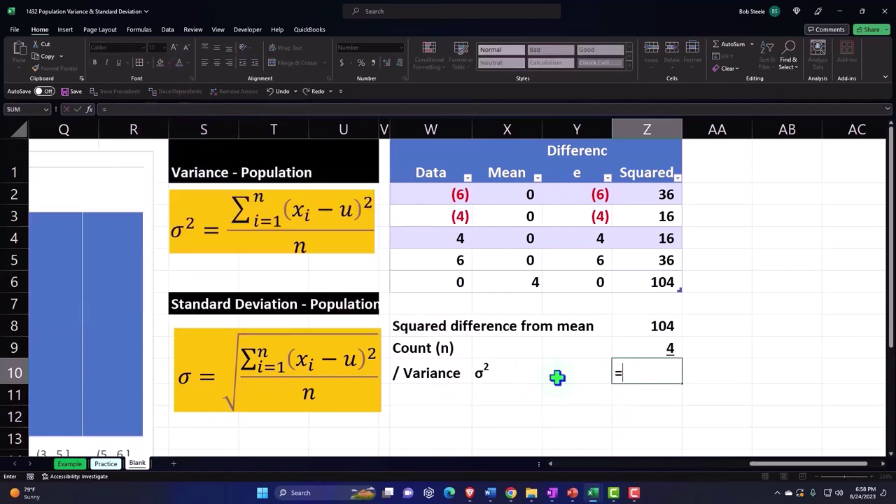
key("Up")
key("Up")
type("/")
key("Up")
key("Return")
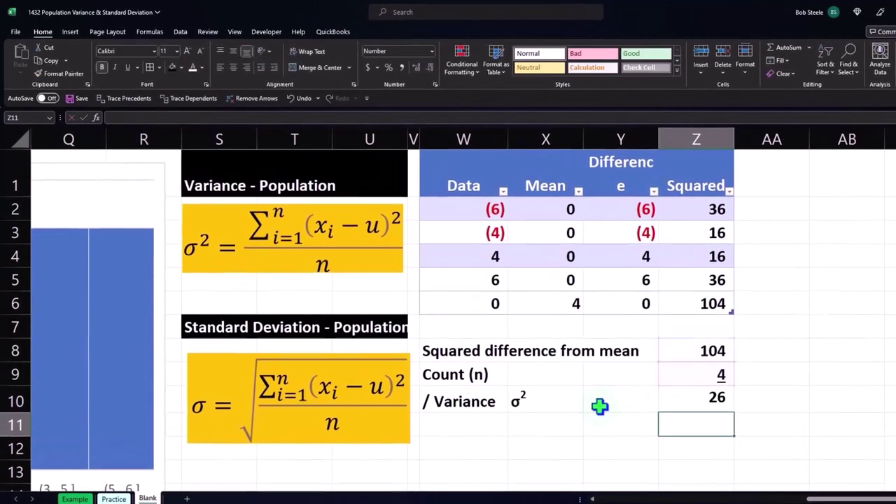
Step: Enter the label "Standard Deviation" in cell W11
key("Left")
key("Left")
key("Left")
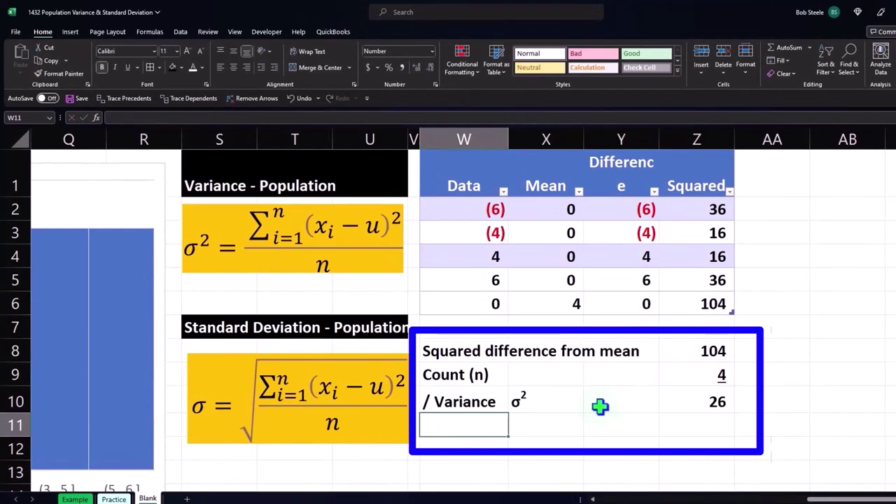
type("Sta")
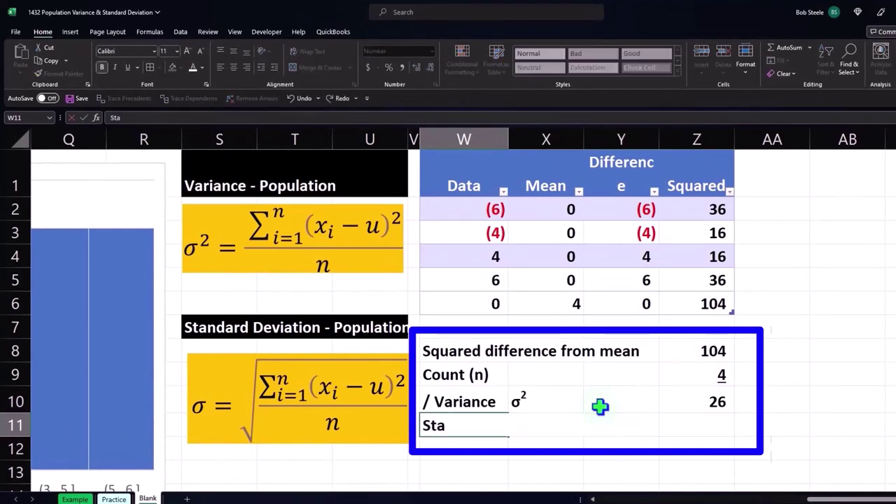
type("ndard Deviation")
Step: Insert the Greek Small Letter Sigma symbol (σ) in cell Y11 from the recently used symbols
key("Right")
key("Right")
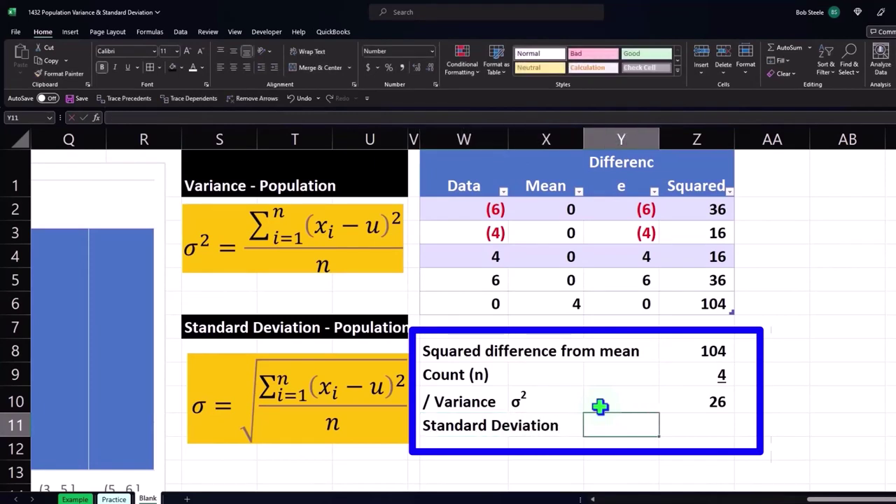
left_click(70, 31)
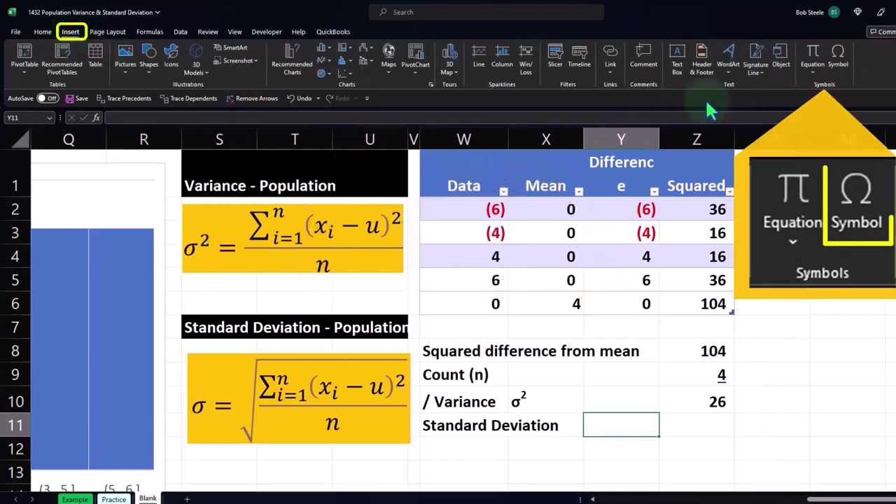
left_click(838, 56)
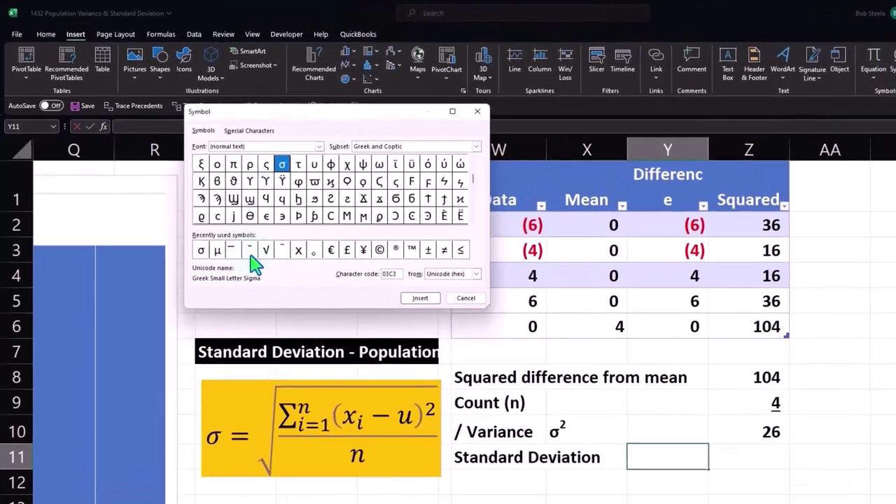
left_click(187, 232)
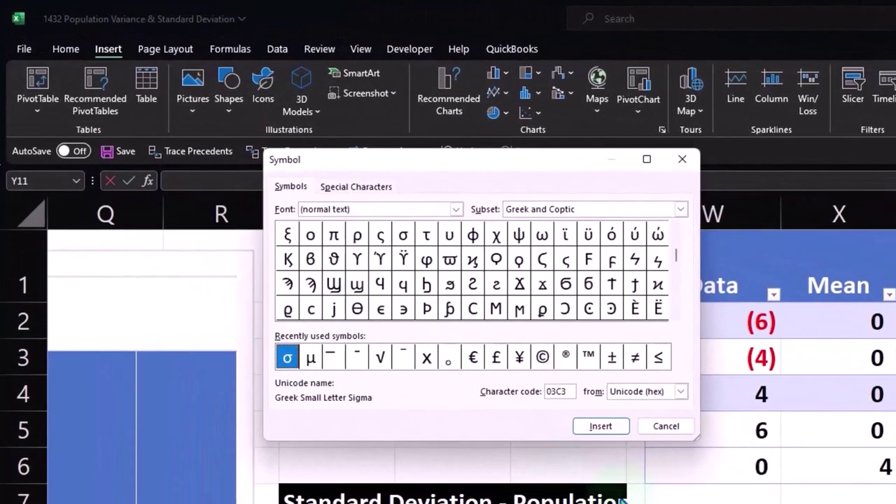
left_click(600, 426)
left_click(682, 159)
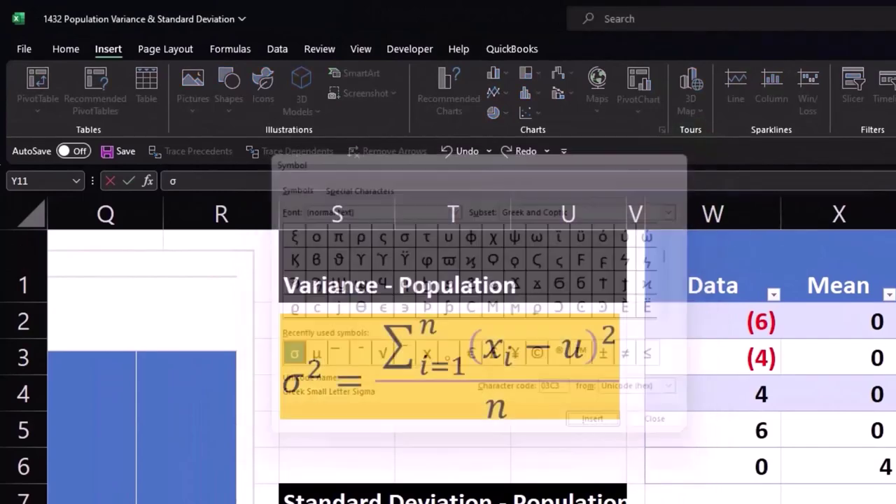
left_click(818, 459)
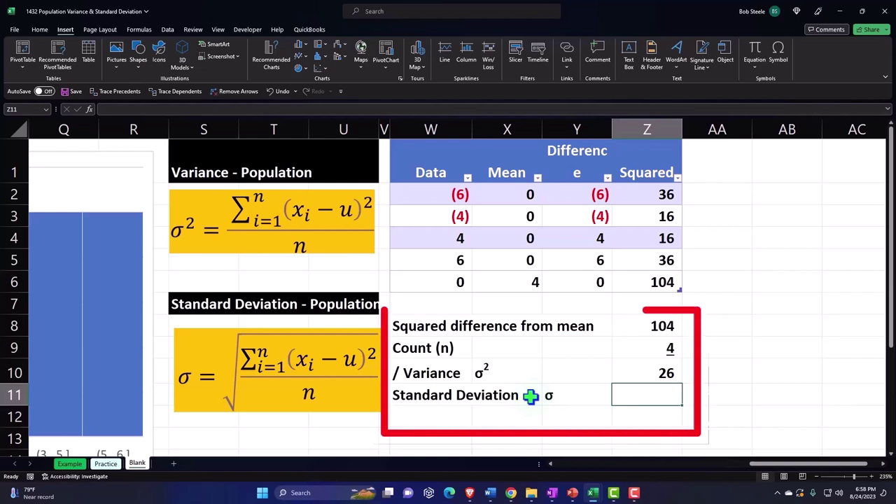
type("=")
key("Up")
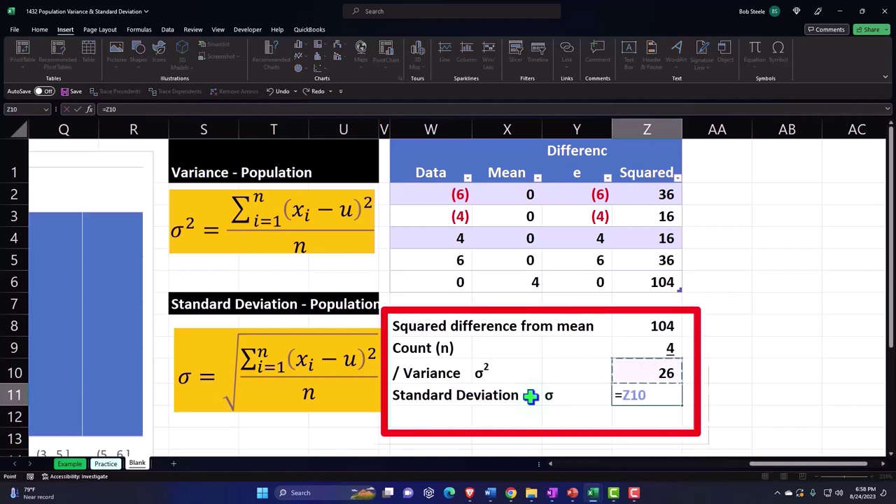
key("BackSpace")
key("BackSpace")
key("BackSpace")
key("BackSpace")
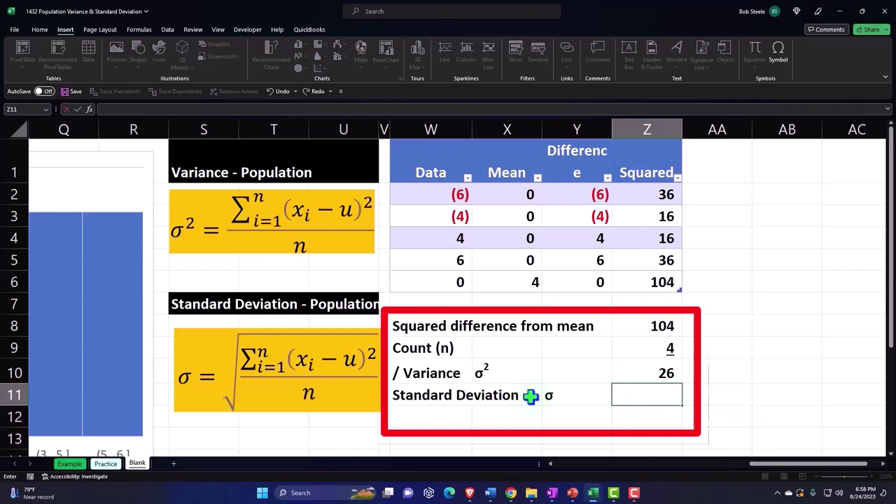
key("Escape")
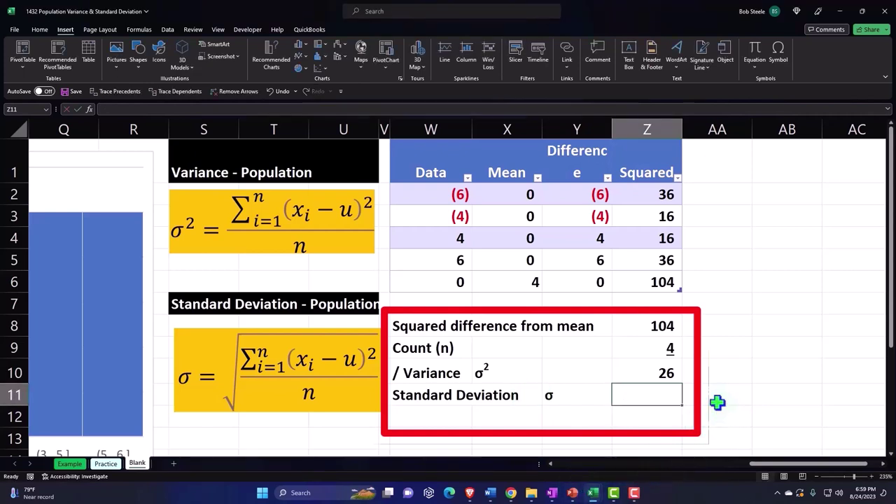
Step: Calculate the standard deviation in cell Z11 with SQRT of the variance in Z10
type("=sqr")
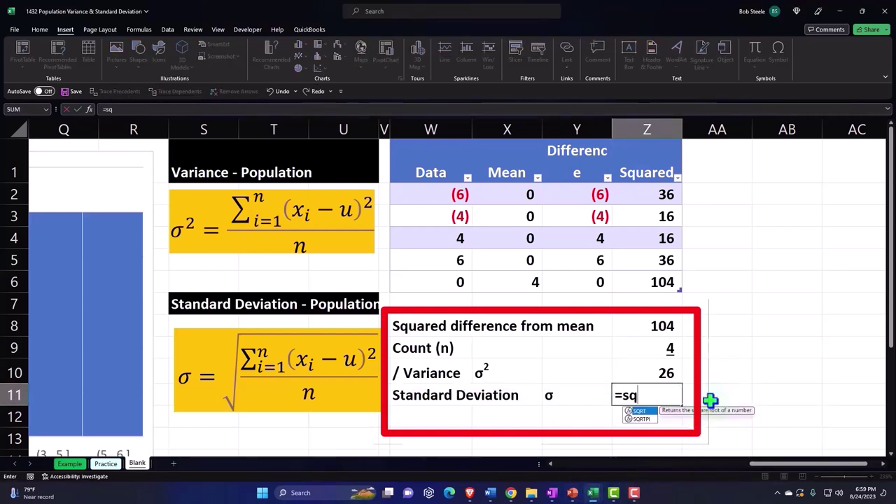
double_click(634, 411)
left_click(647, 372)
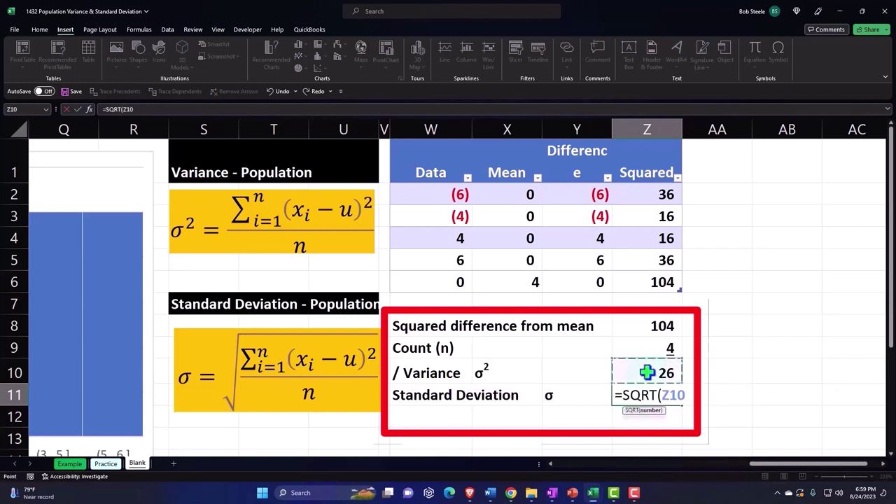
key("Return")
Step: Format the standard deviation in cell Z11 to show two decimal places
key("Up")
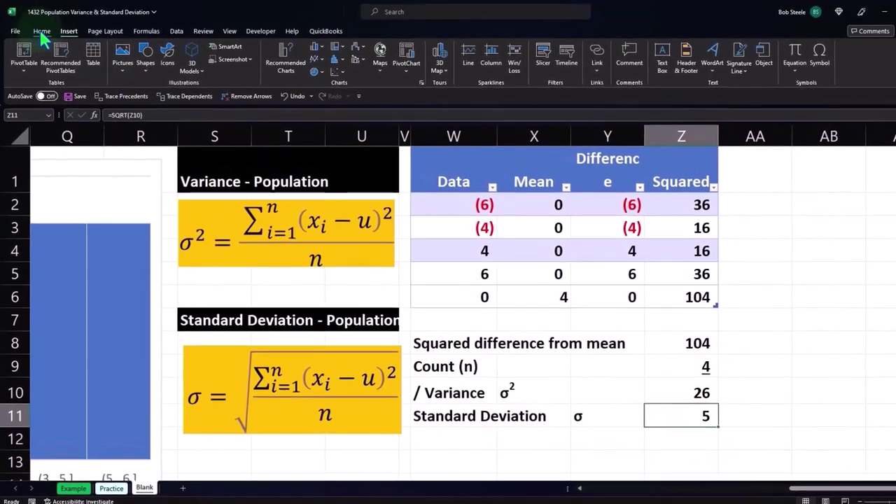
left_click(42, 31)
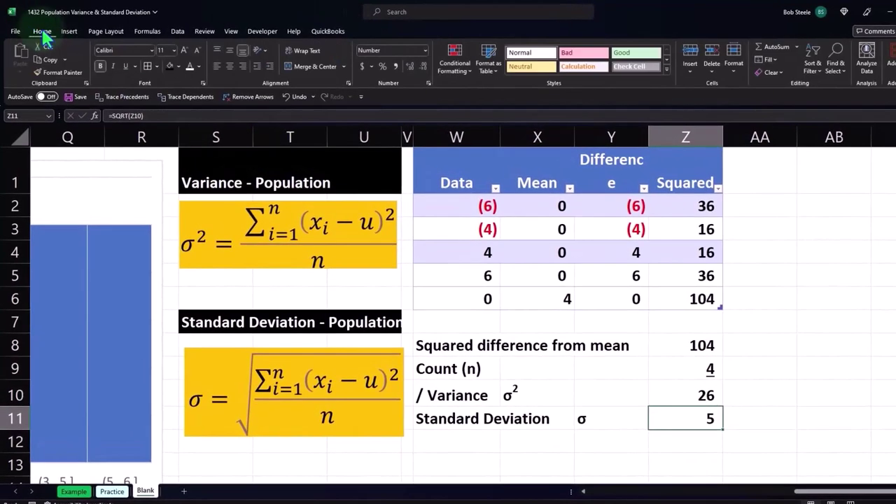
left_click(410, 66)
left_click(410, 66)
left_click(634, 424)
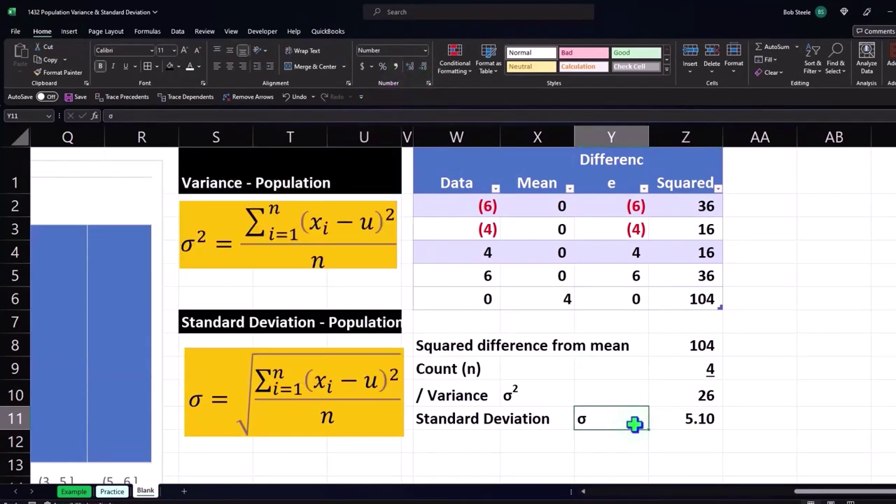
Step: Examine the Average Deviation calculation in F8:J11 for comparison with the standard deviation
key("Left")
key("Left")
key("Left")
key("Left")
key("Left")
key("Left")
key("Left")
key("Left")
key("Left")
key("Left")
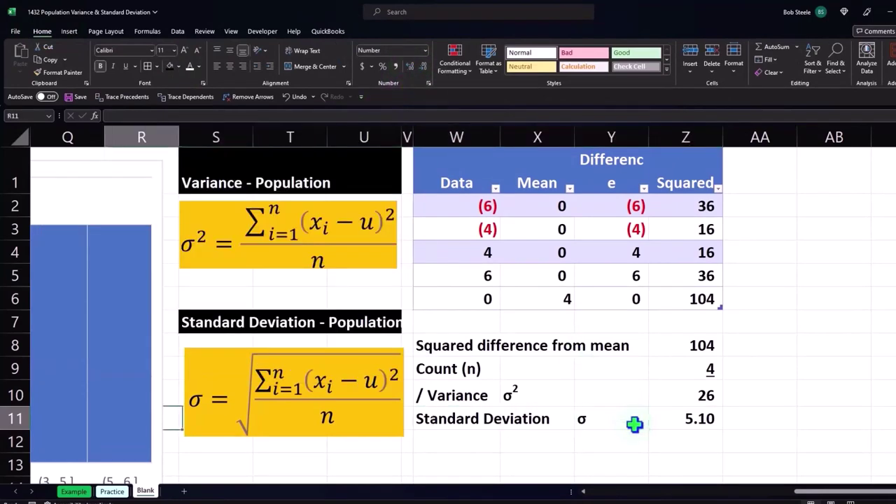
key("Left")
key("Left")
key("Left")
key("Left")
key("Left")
key("Left")
key("Left")
key("Left")
key("Left")
key("Left")
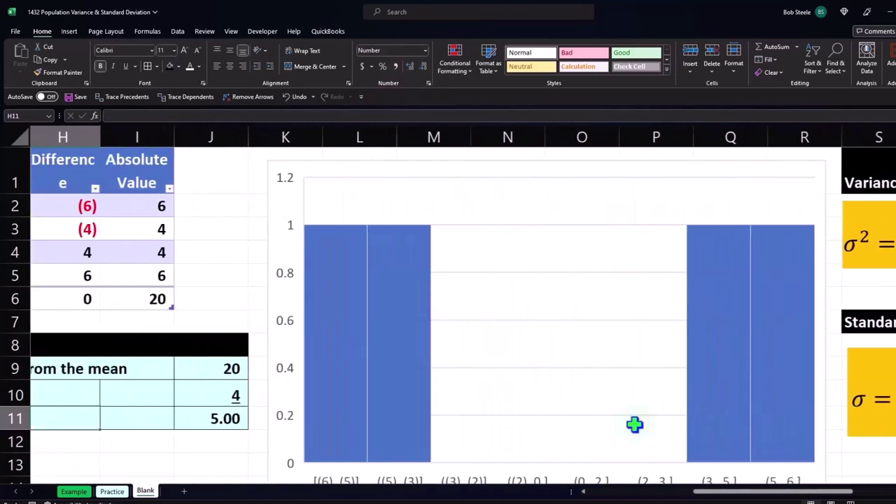
key("Left")
key("Right")
key("Right")
key("Right")
key("Right")
key("Right")
key("Right")
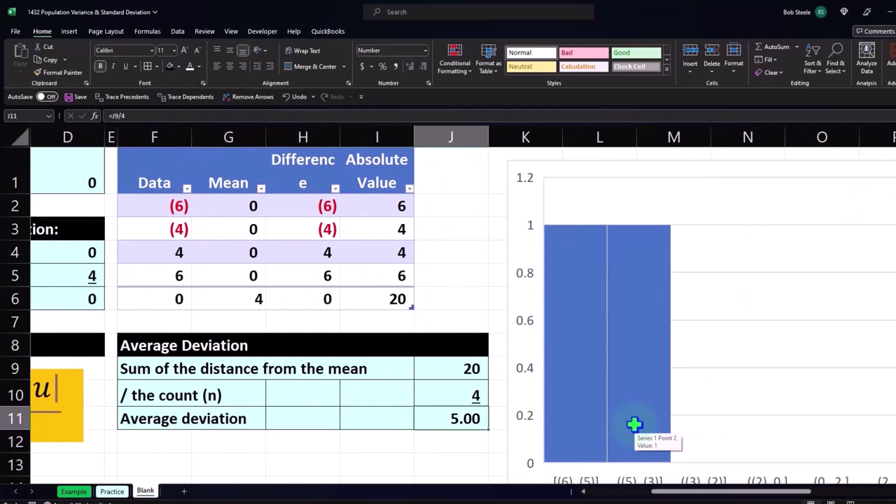
Step: Review the population variance and standard deviation calculation in W8:Z11 alongside its formula images
key("Right")
key("Right")
key("Right")
key("Right")
key("Right")
key("Right")
key("Right")
key("Right")
key("Right")
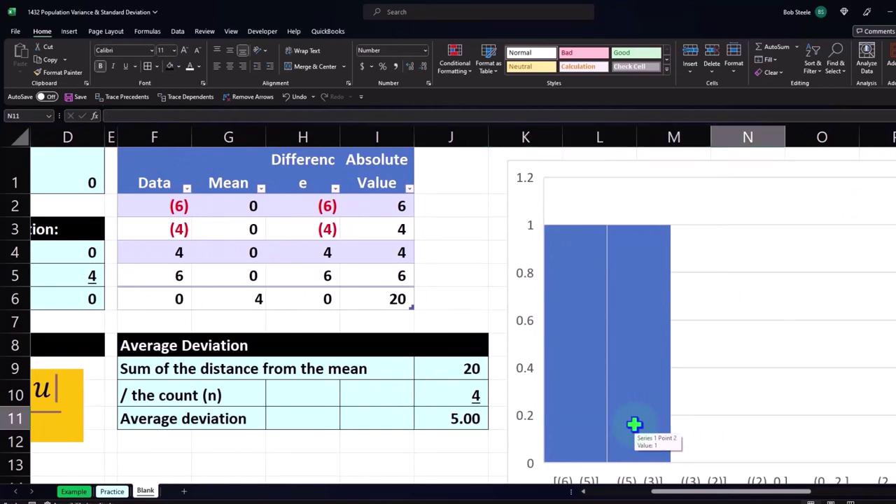
key("Right")
key("Right")
key("Right")
key("Right")
key("Right")
key("Right")
key("Right")
key("Right")
key("Right")
key("Right")
key("Right")
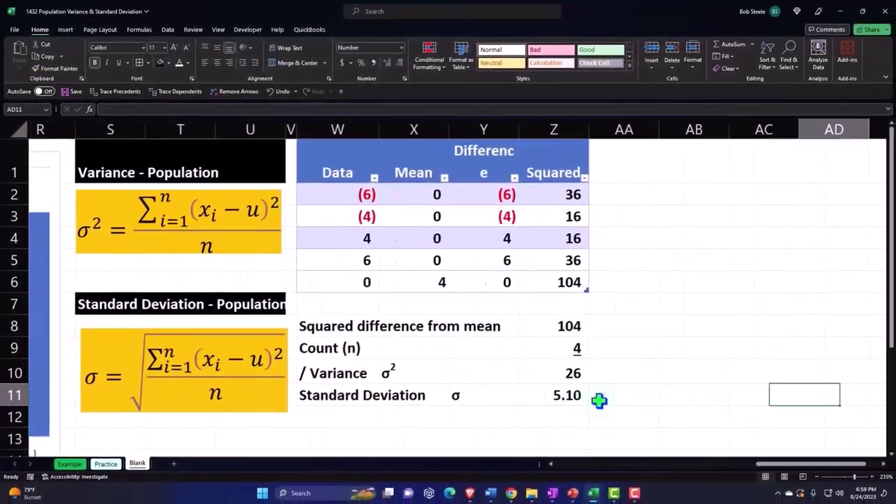
key("Right")
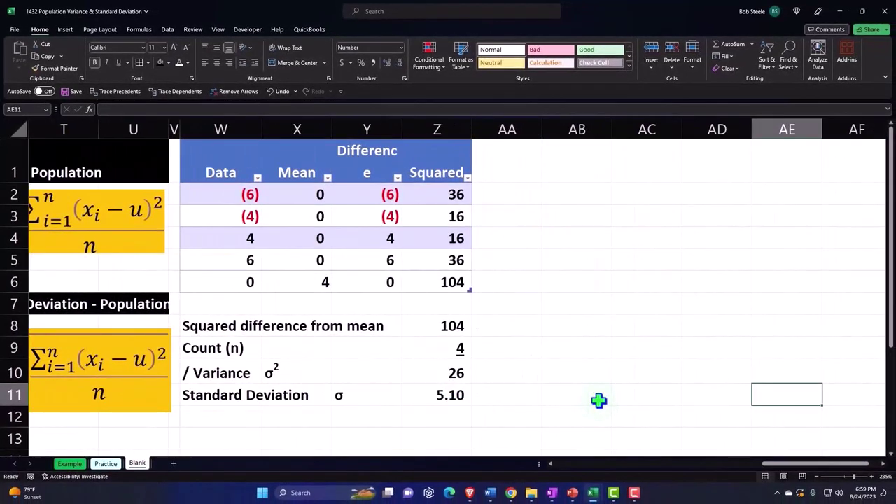
key("Left")
key("Left")
key("Left")
key("Left")
key("Left")
key("Left")
key("Left")
key("Left")
key("Left")
key("Left")
key("Left")
key("Left")
key("Left")
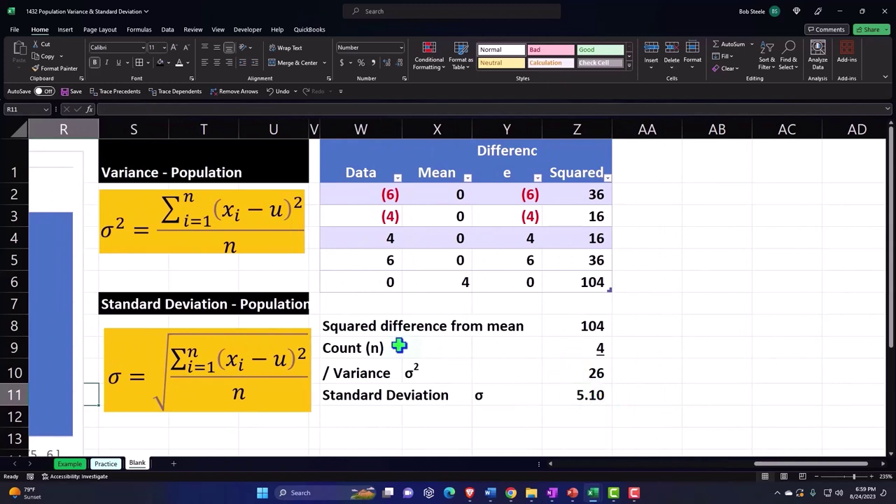
Step: Compare the standard deviation in cell Z11 with the average deviation result once more, and return to the variance calculation
left_click(585, 396)
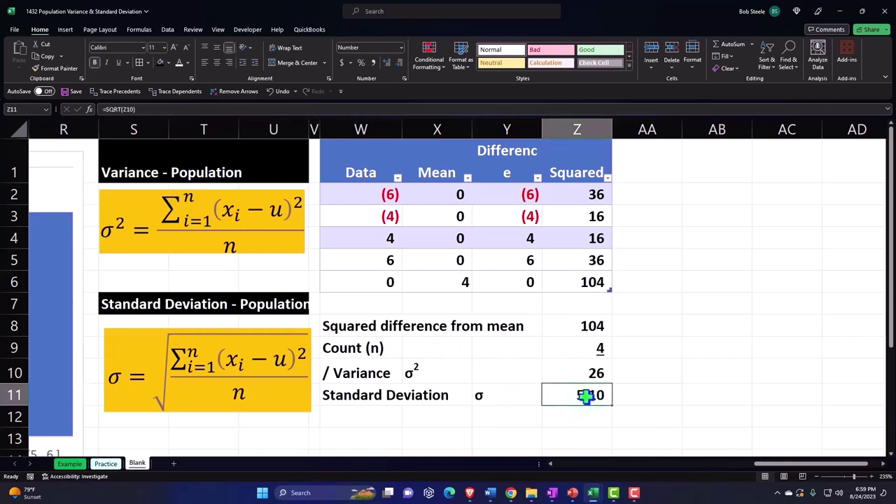
key("Left")
key("Left")
key("Left")
key("Left")
key("Left")
key("Left")
key("Left")
key("Left")
key("Left")
key("Left")
key("Left")
key("Left")
key("Left")
key("Left")
key("Left")
key("Left")
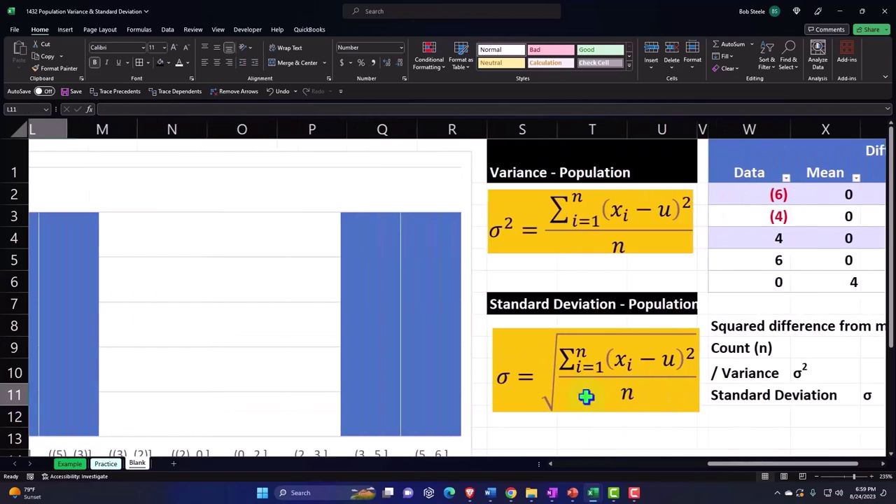
key("Left")
key("Left")
key("Left")
key("Left")
key("Right")
key("Right")
key("Right")
key("Right")
key("Right")
key("Right")
key("Right")
key("Right")
key("Right")
key("Right")
key("Right")
key("Right")
key("Right")
key("Right")
key("Right")
key("Right")
key("Right")
key("Right")
key("Right")
key("Right")
key("Right")
key("Right")
key("Right")
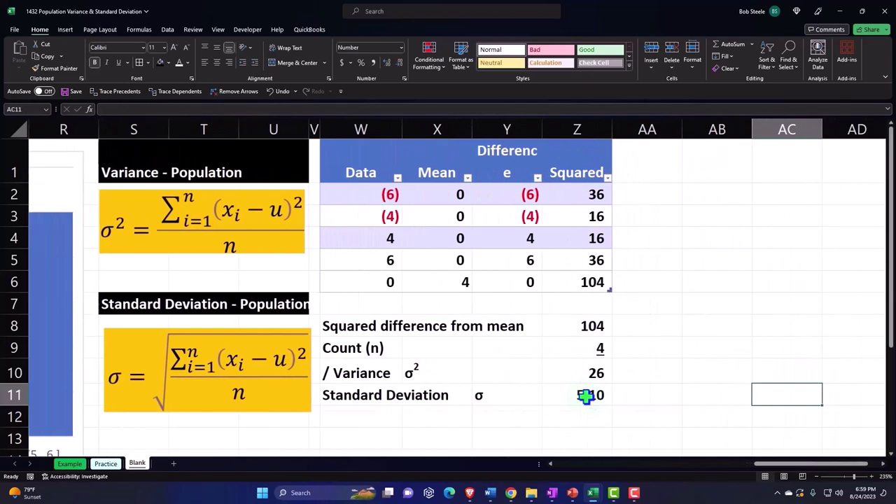
Step: Format the calculation block W8:Z11 with a light cyan fill and borders around all its cells
left_click_drag(383, 331, 570, 394)
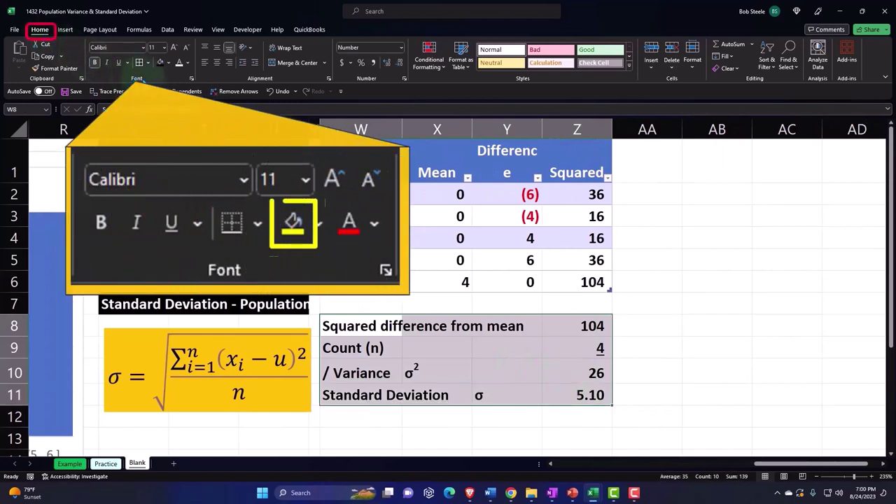
left_click(169, 63)
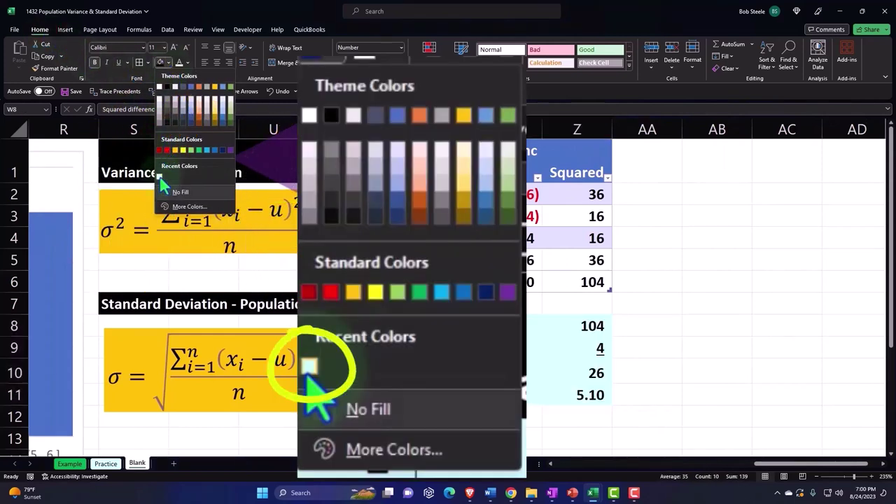
left_click(165, 179)
left_click(139, 63)
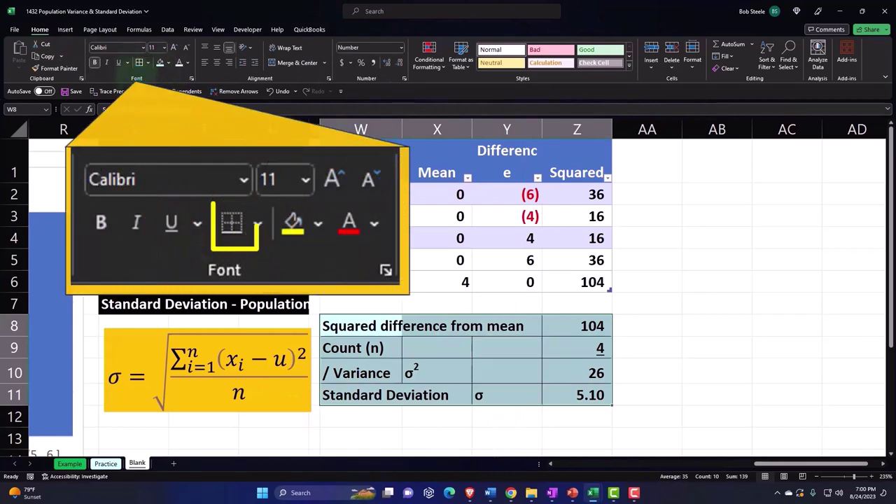
left_click(169, 63)
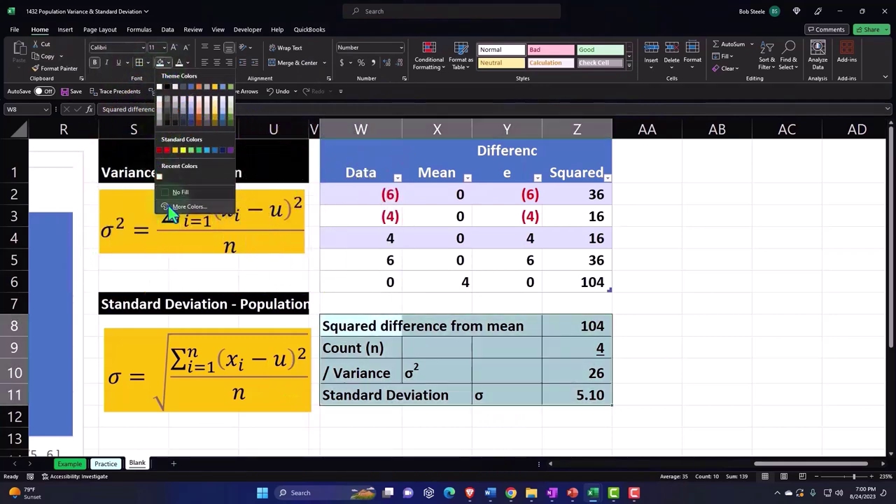
left_click(170, 208)
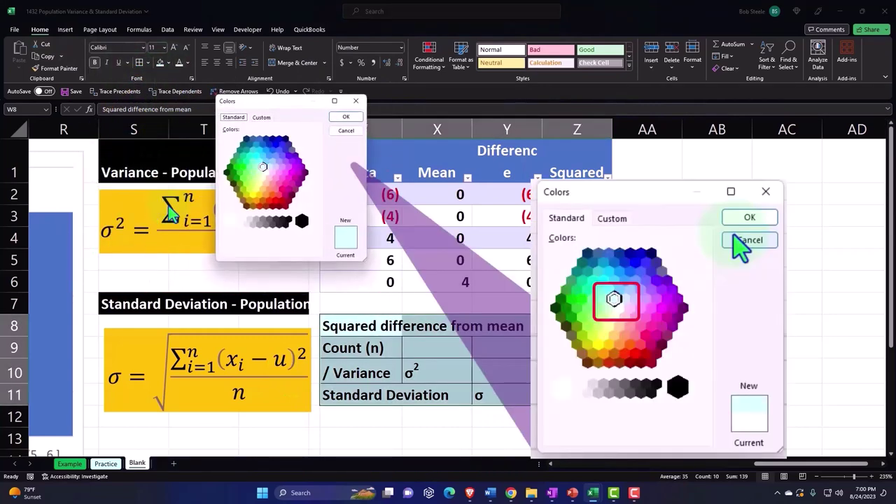
left_click(350, 116)
Step: Enter the label "Population variance Excel" in W13 and widen column W so the label ends before column Y
left_click(372, 429)
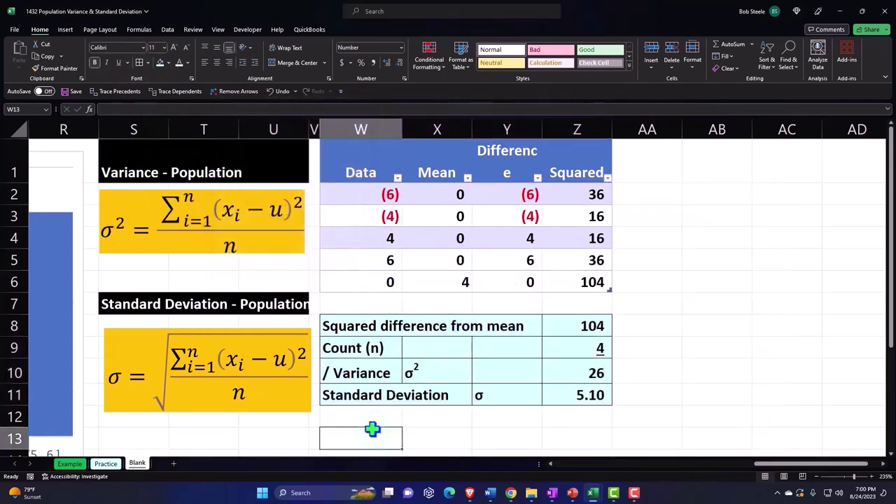
scroll(372, 430, "down", 1)
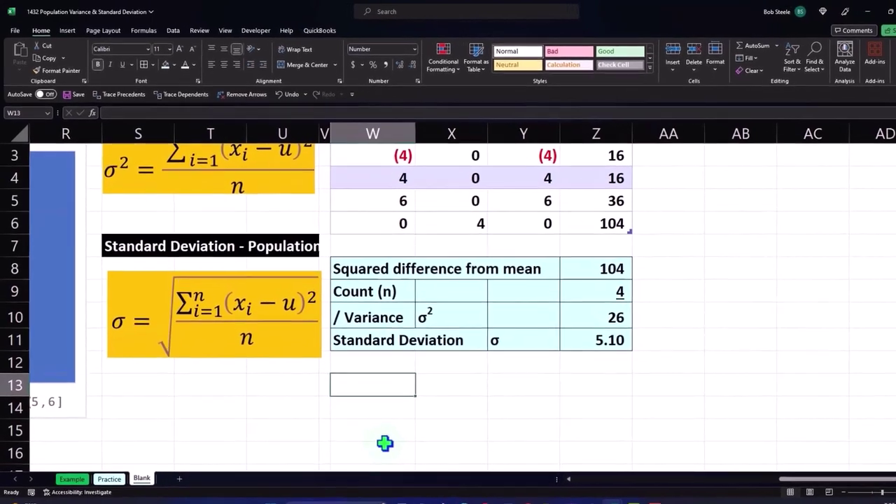
type("Popul")
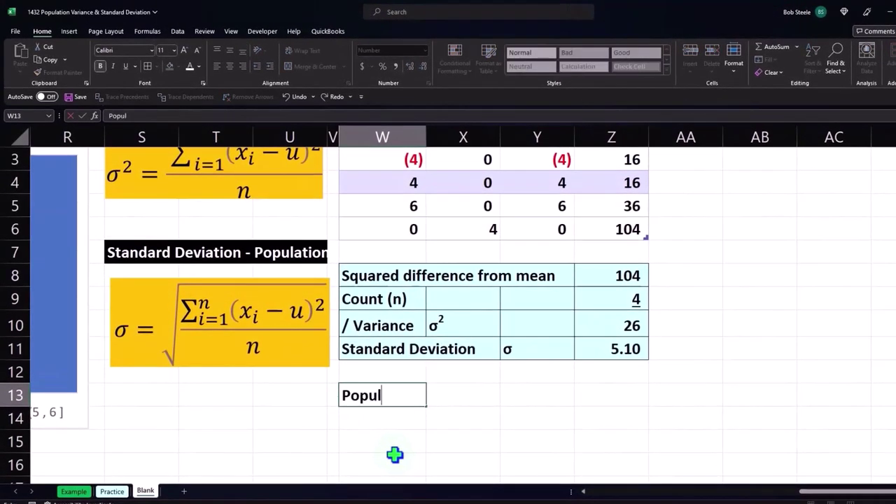
type("ation variance Excel")
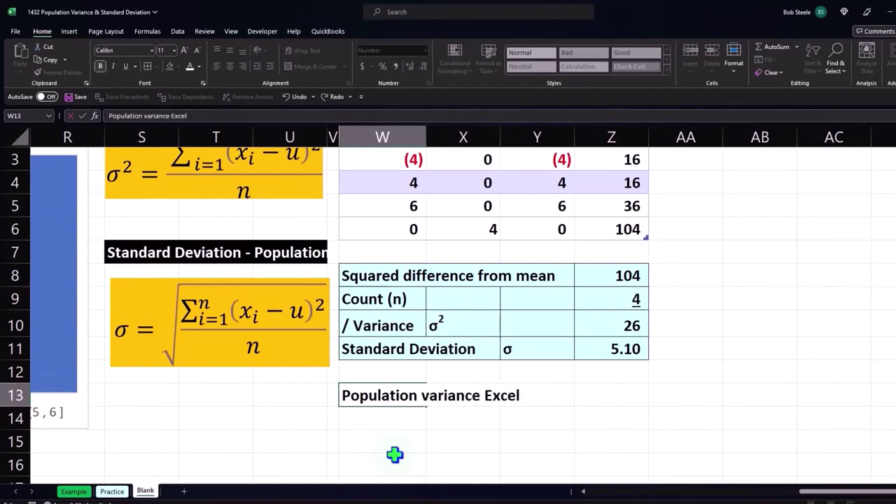
key("Tab")
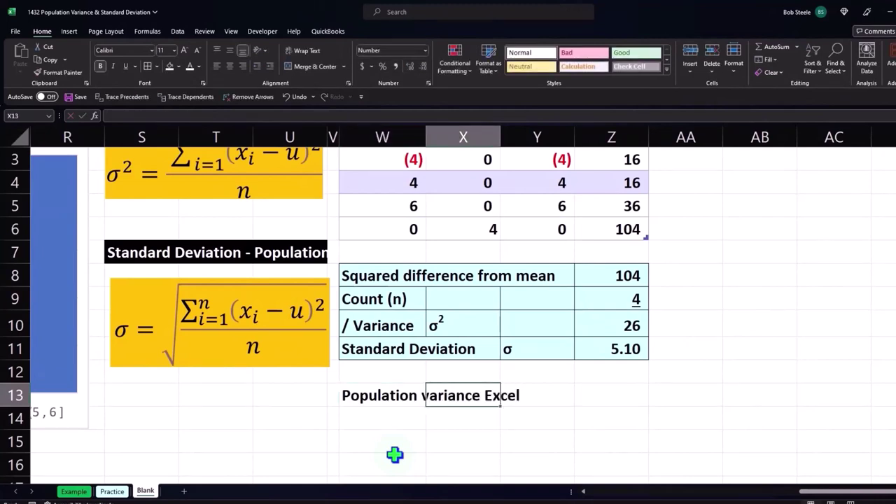
key("Tab")
left_click_drag(427, 138, 456, 138)
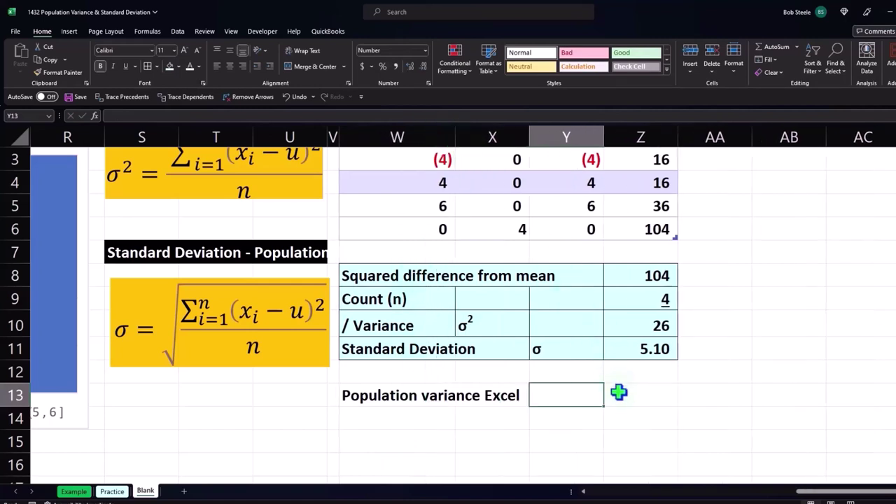
Step: Copy the σ² symbol from X10 into Y13 beside the Excel population variance label
left_click(501, 320)
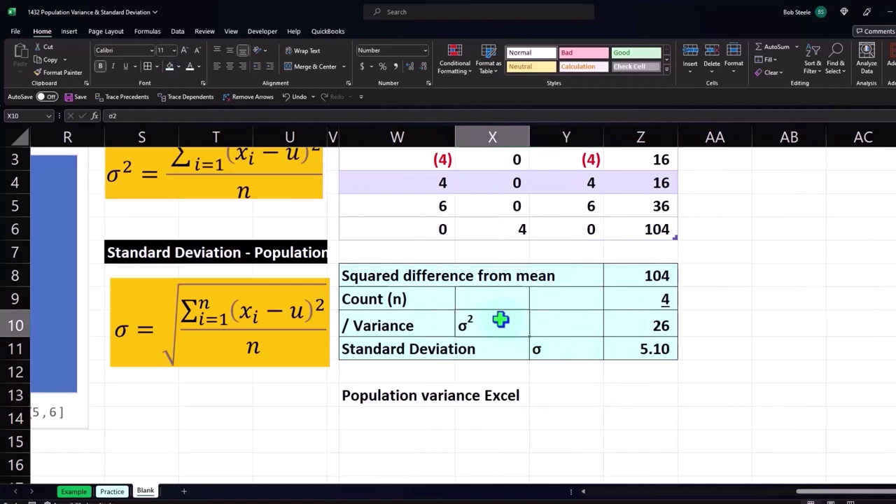
key("ctrl+c")
left_click(570, 394)
key("ctrl+v")
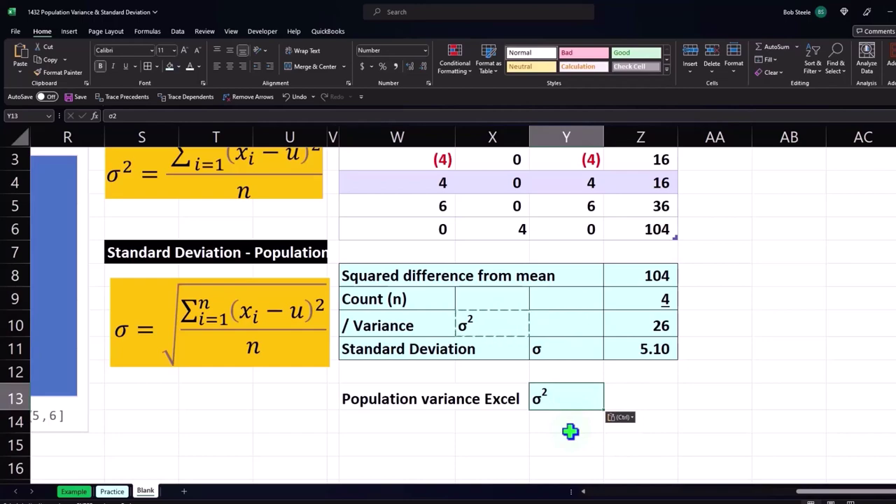
Step: Calculate the population variance in Z13 with the VAR.P function on the table's Data column
key("Right")
type("=va")
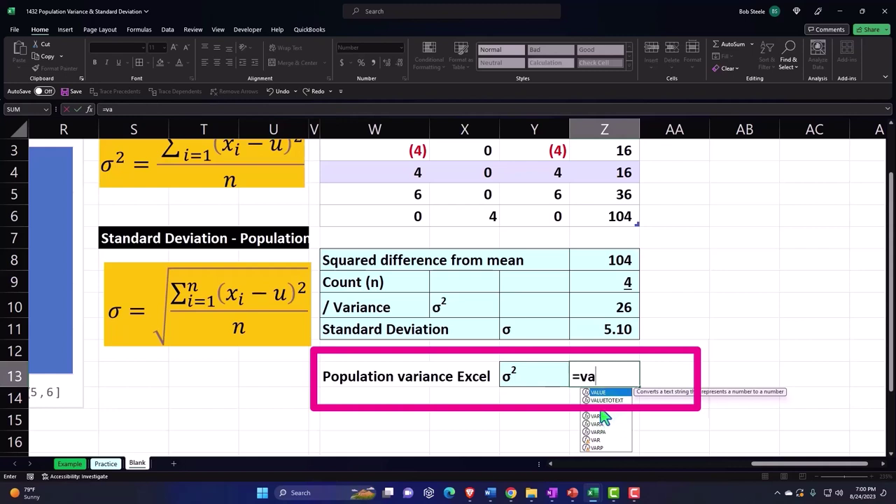
double_click(601, 416)
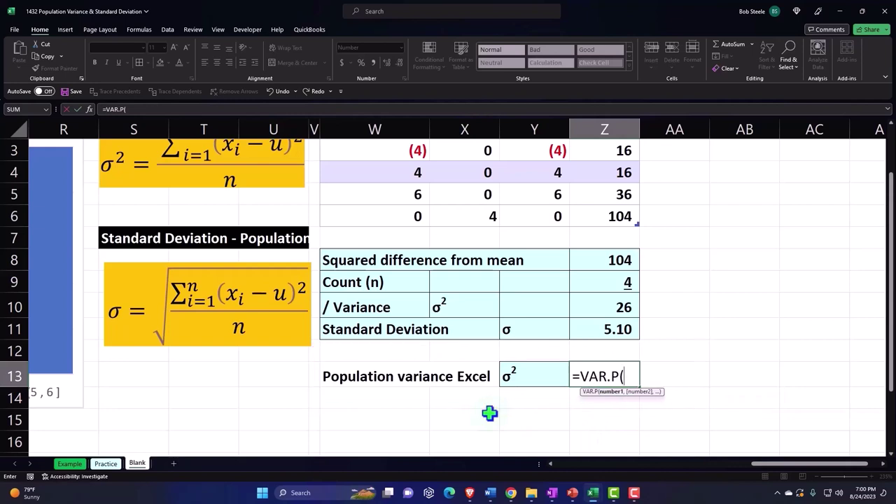
scroll(490, 413, "up", 1)
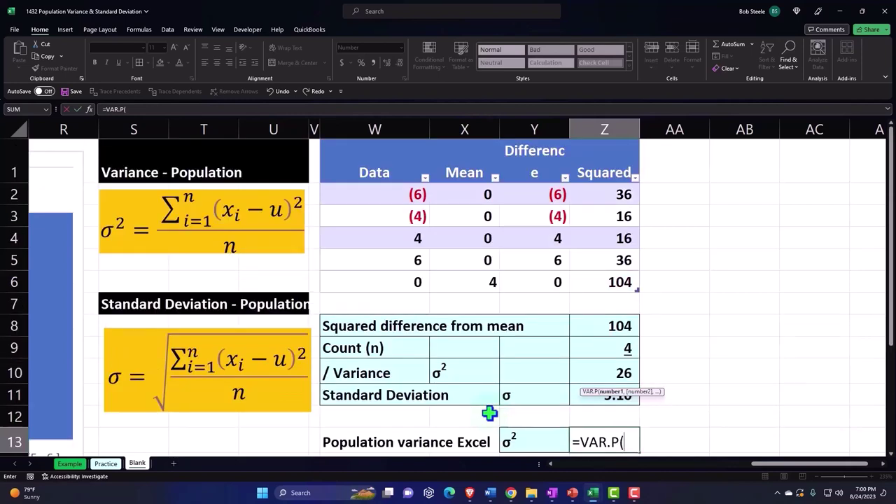
left_click(380, 144)
key("Return")
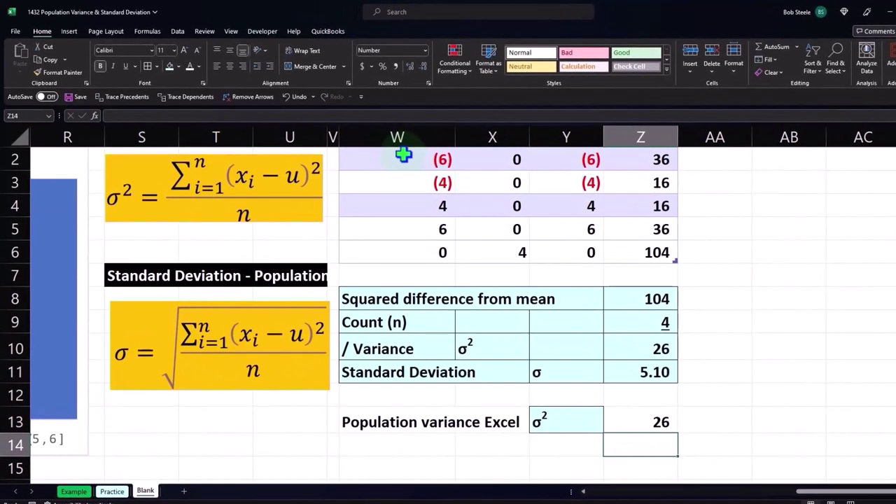
Step: Check the manual variance formula in Z10, and apply the light cyan fill and borders to W13:Z13
left_click(670, 350)
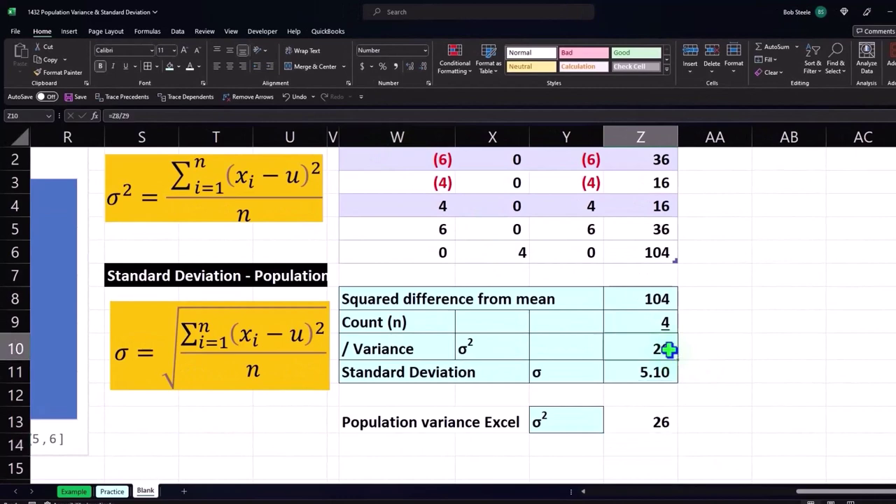
left_click_drag(412, 421, 606, 419)
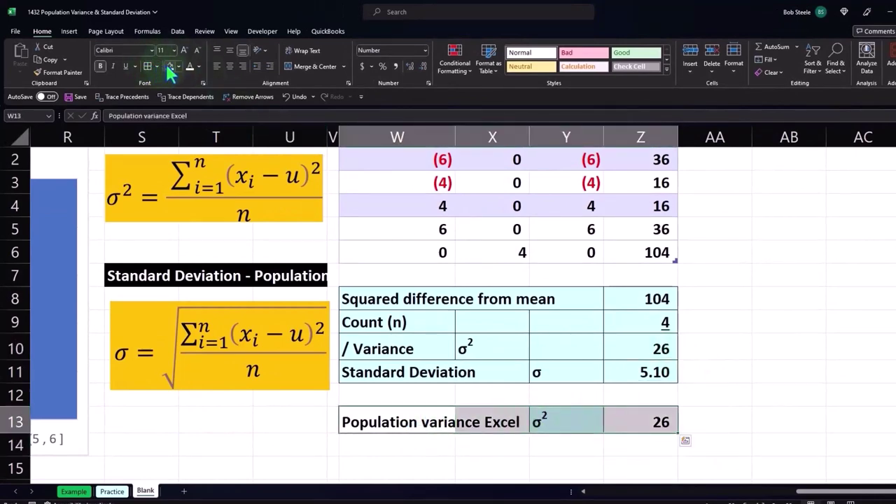
Step: Enter the label "Population Standard Deviation" in W14 and widen column W so the label ends before column Y
left_click(381, 442)
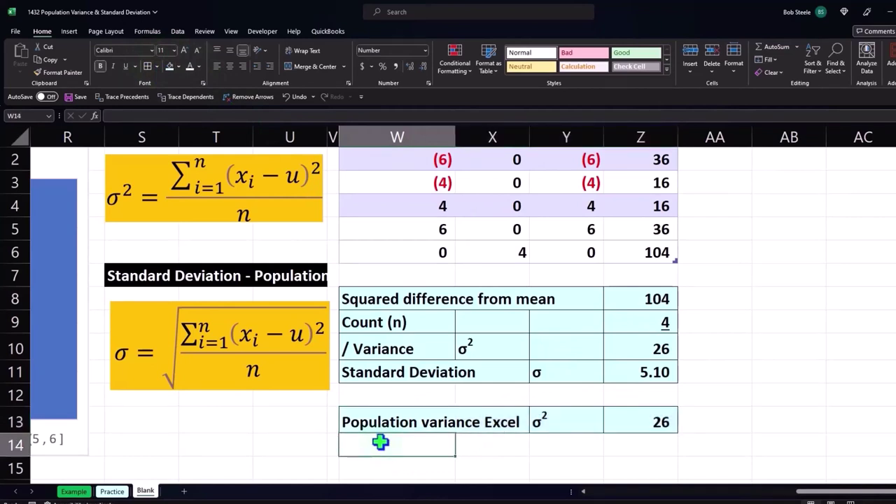
type("Popula")
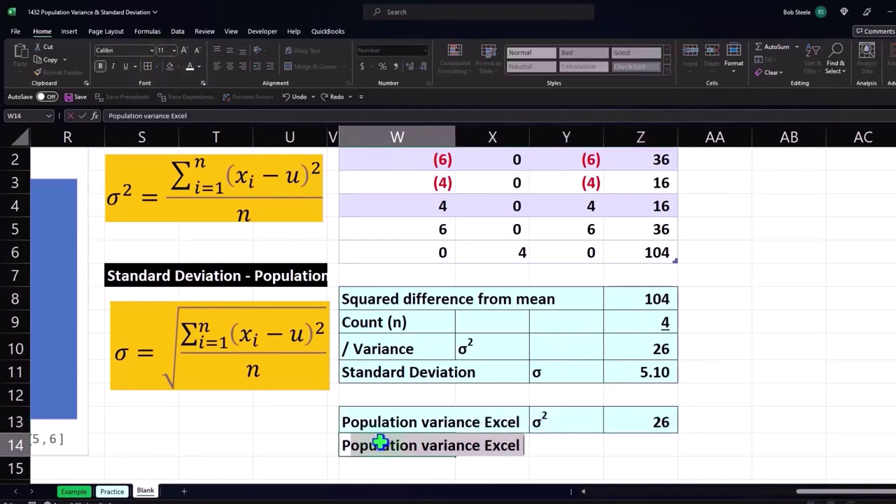
type("tion Standar")
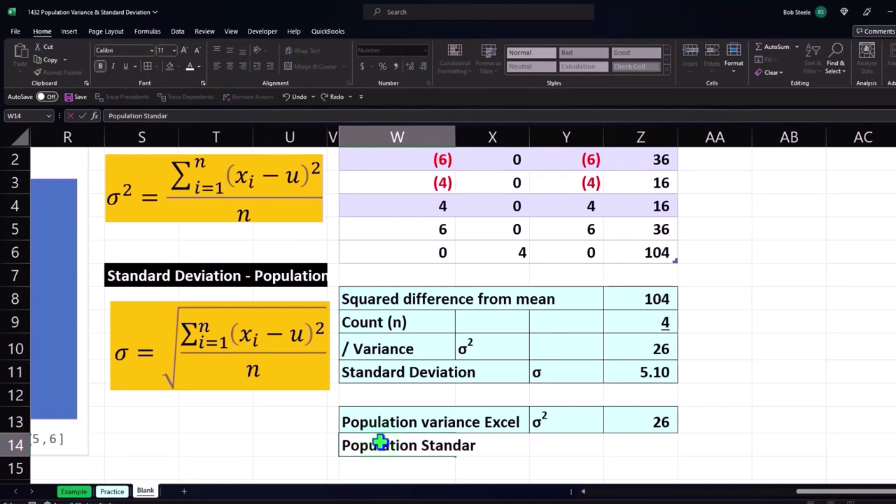
type("d Deviation")
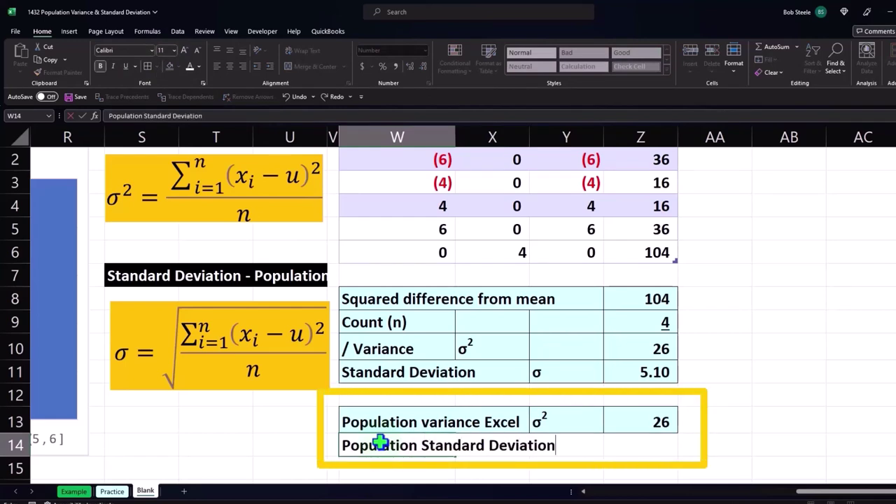
key("Tab")
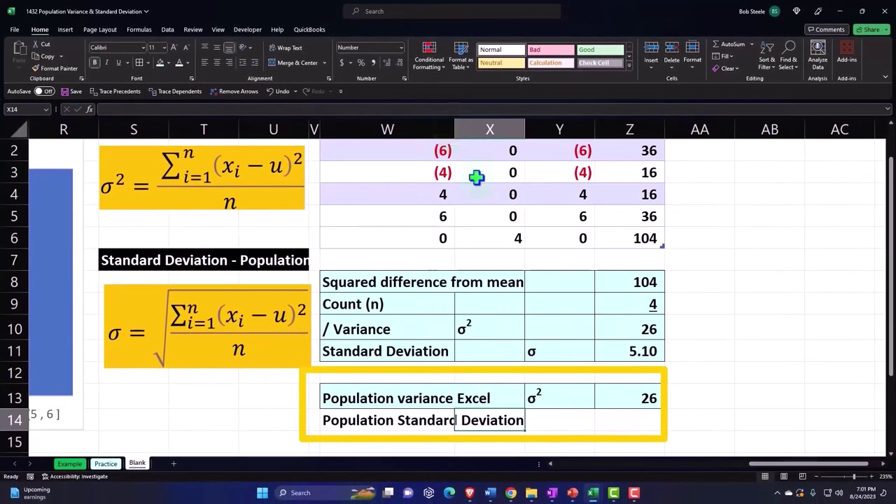
Step: Copy the σ symbol from Y11 into Y14 beside the population standard deviation label
left_click(556, 357)
key("ctrl+c")
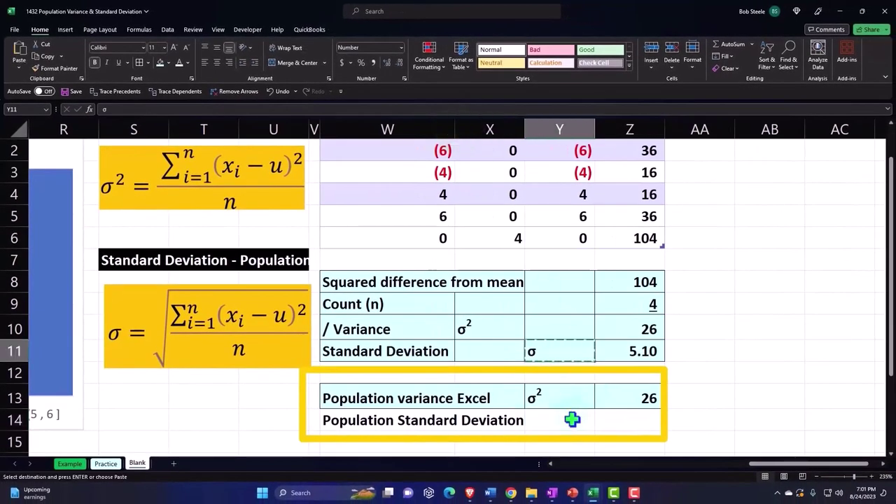
left_click(572, 419)
key("ctrl+v")
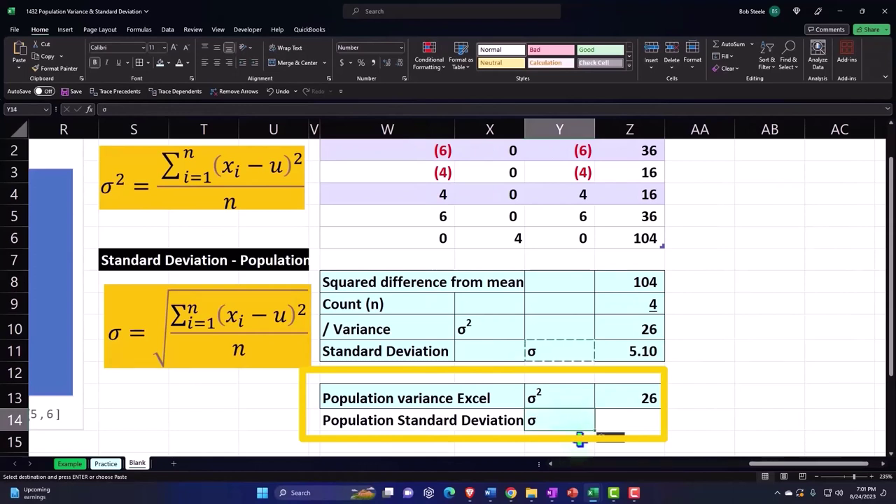
Step: Calculate the population standard deviation in Z14 with the formula =STDEV.P(Table19[Data])
left_click(643, 419)
type("=")
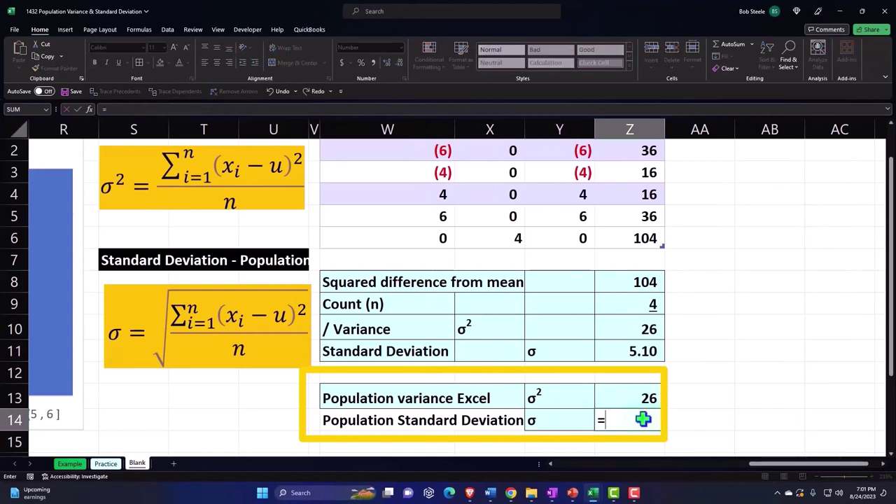
type("st")
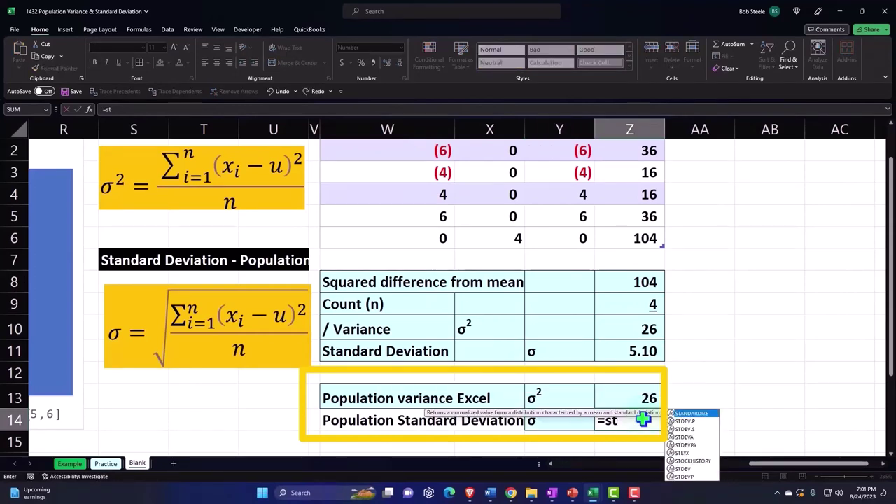
double_click(692, 422)
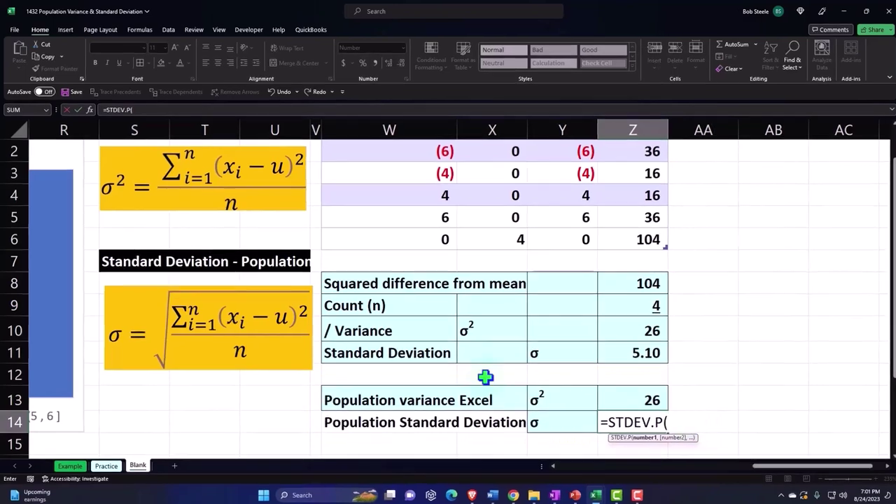
scroll(474, 376, "up", 1)
left_click(418, 147)
key("Return")
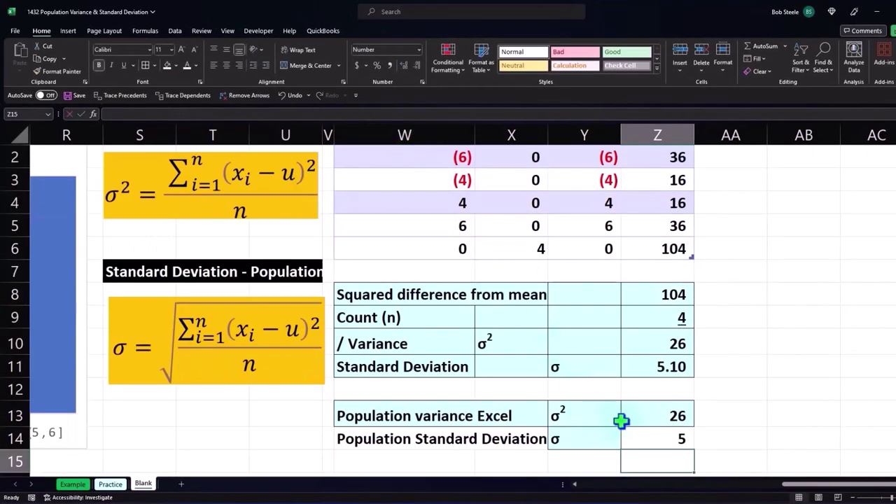
Step: Format the standard deviation in cell Z14 to show two decimal places
left_click(662, 436)
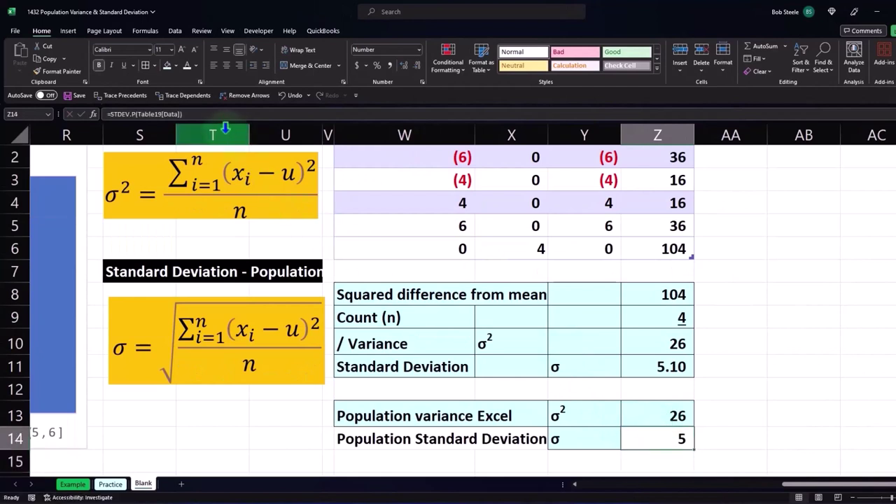
left_click(404, 66)
left_click(404, 66)
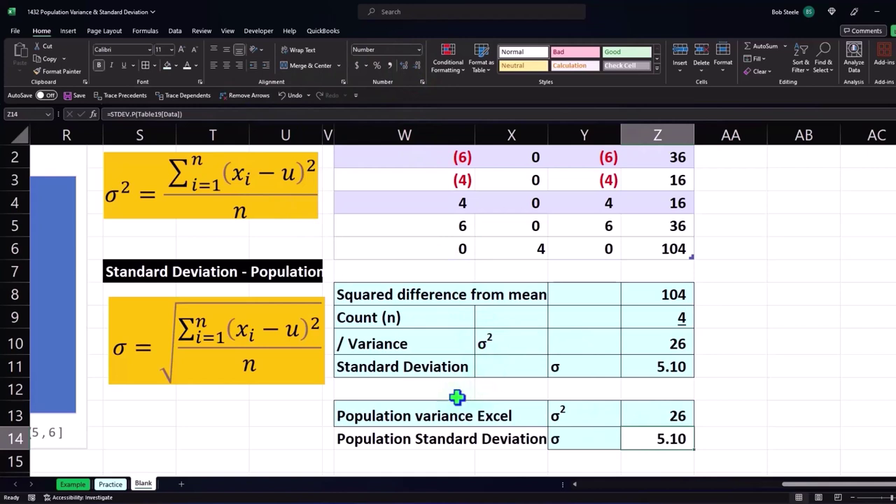
Step: Apply the light cyan fill and borders to the Excel function results in W13:Z14
left_click(432, 417)
left_click_drag(432, 416, 628, 434)
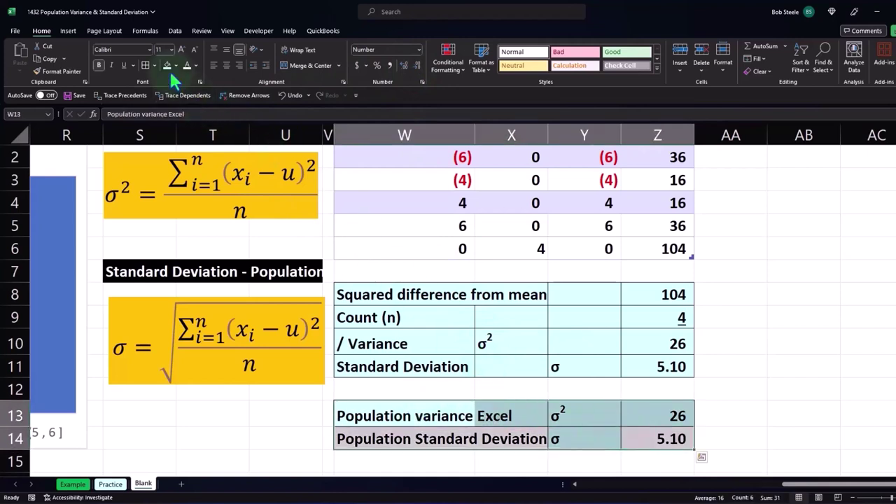
scroll(490, 255, "down", 1)
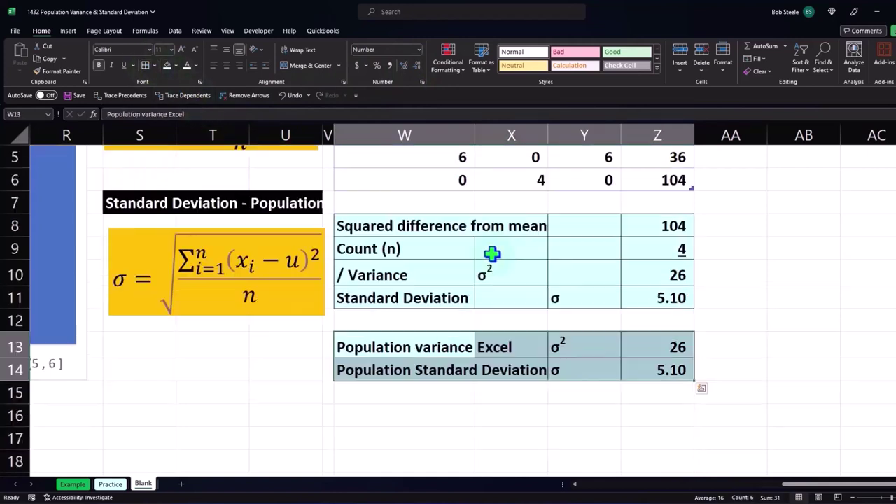
left_click(397, 418)
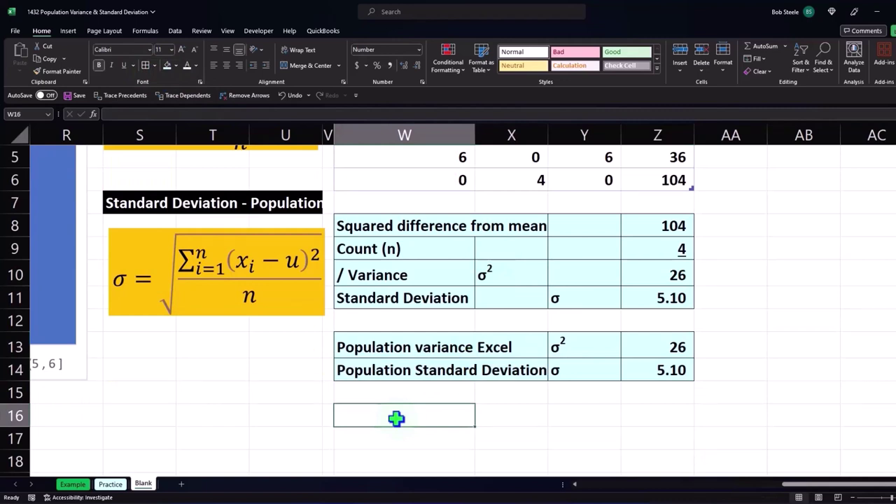
Step: Label cell W16 "Sample Variance Excel" below the population results
type("Sample Variance Ex")
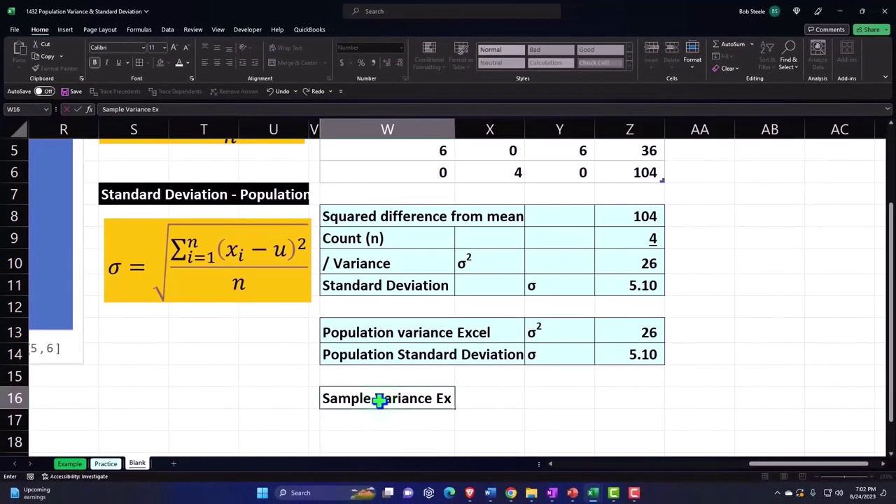
type("cel")
key("Right")
key("Right")
key("Right")
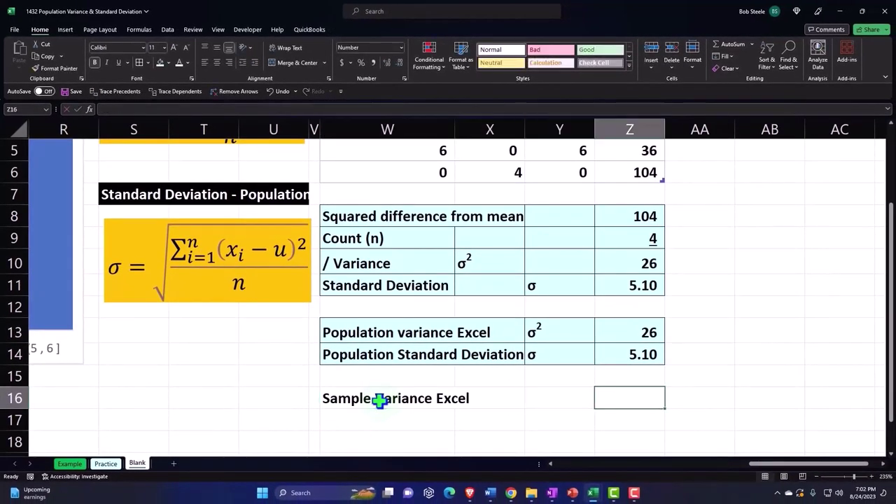
Step: Calculate the sample variance in Z16 with the formula =VAR.S(Table19[Data])
type("=")
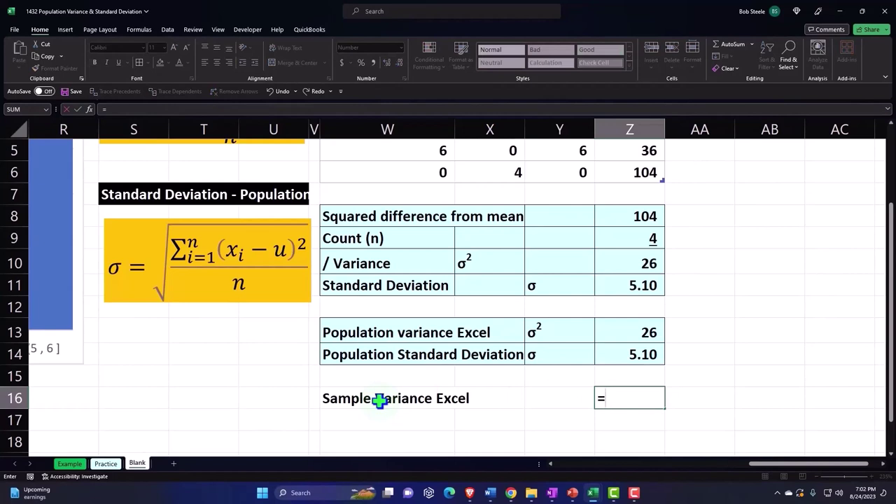
type("va")
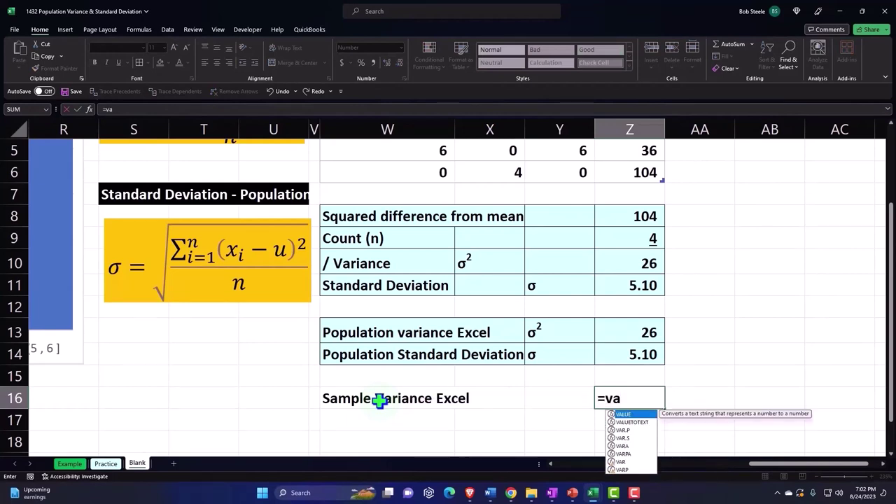
double_click(626, 440)
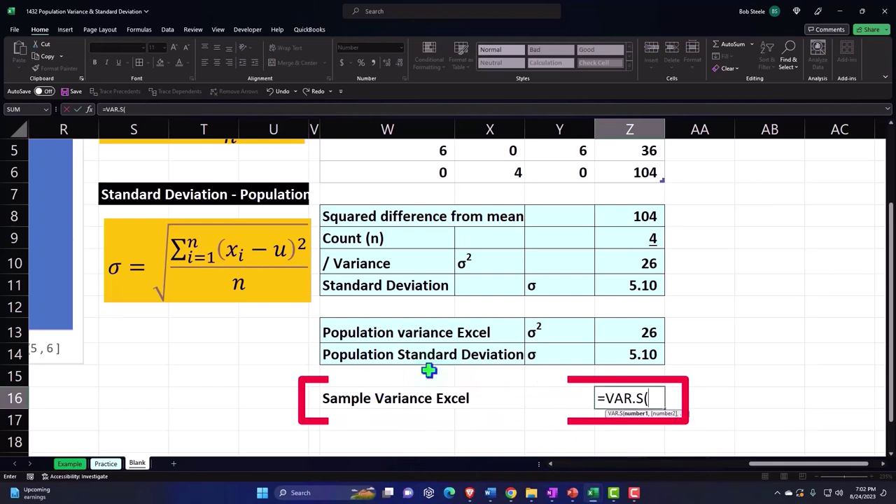
scroll(429, 371, "up", 2)
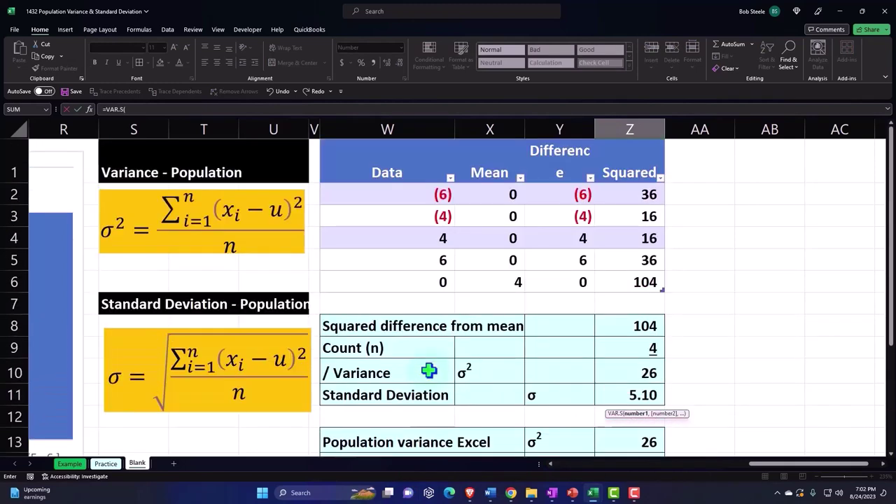
left_click(393, 145)
key("Return")
Step: Format the sample variance in Z16 and the population variance in Z13 to show two decimal places
left_click(627, 423)
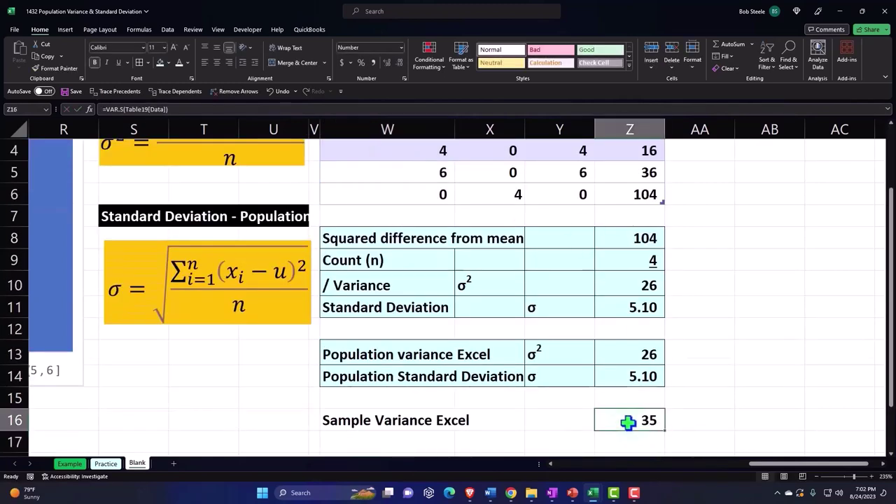
left_click(386, 62)
left_click(387, 62)
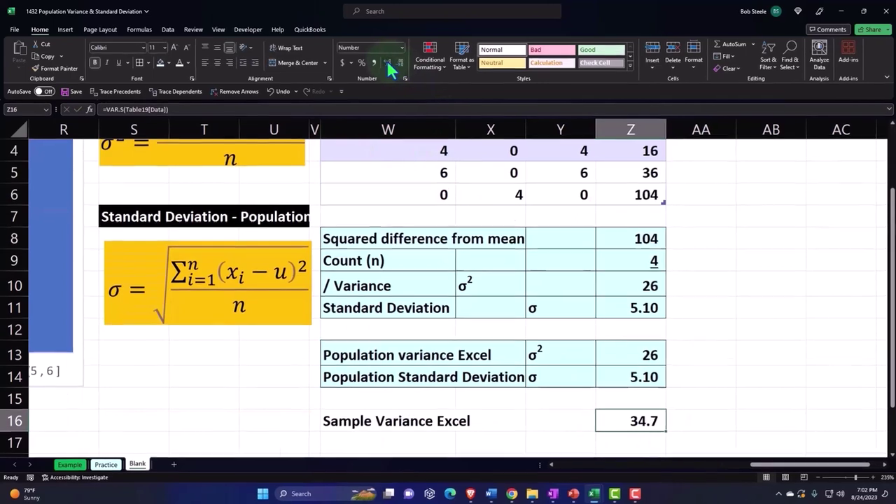
left_click(651, 362)
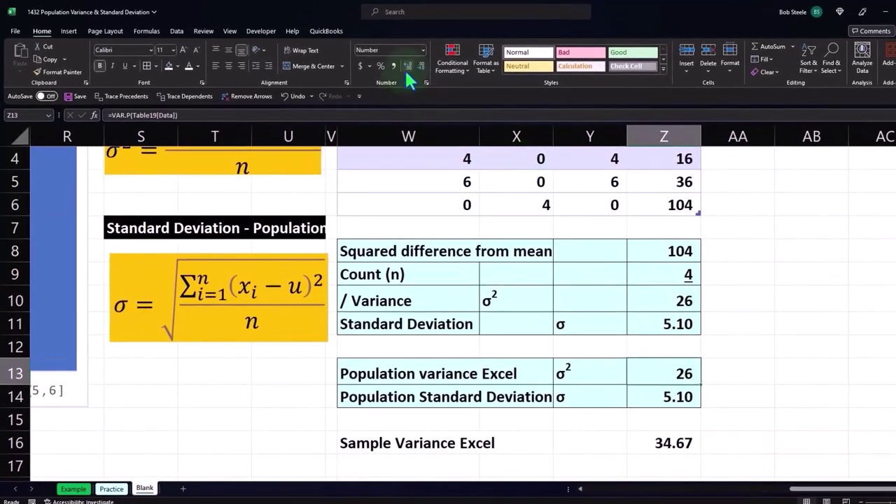
left_click(386, 63)
left_click(408, 65)
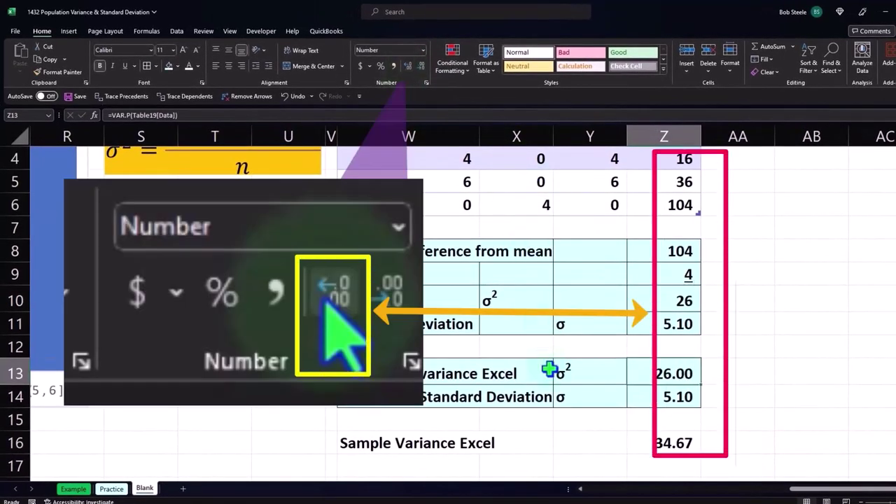
Step: Label cell W17 "Sample Standard Deviation Excel" beneath the sample variance label
left_click(405, 465)
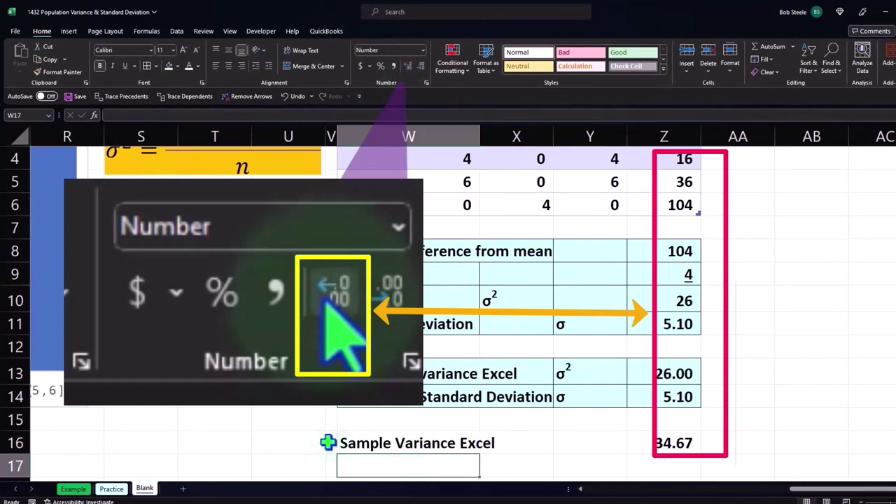
type("Sample ")
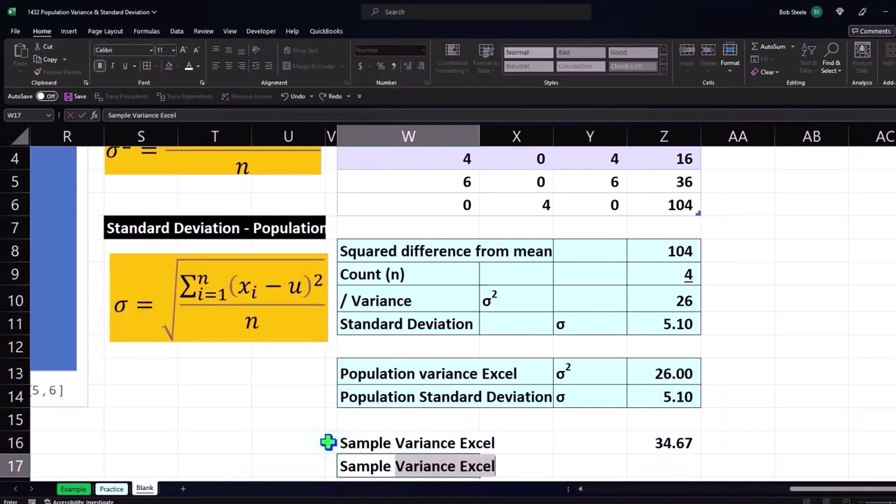
type("Standard Deviation E")
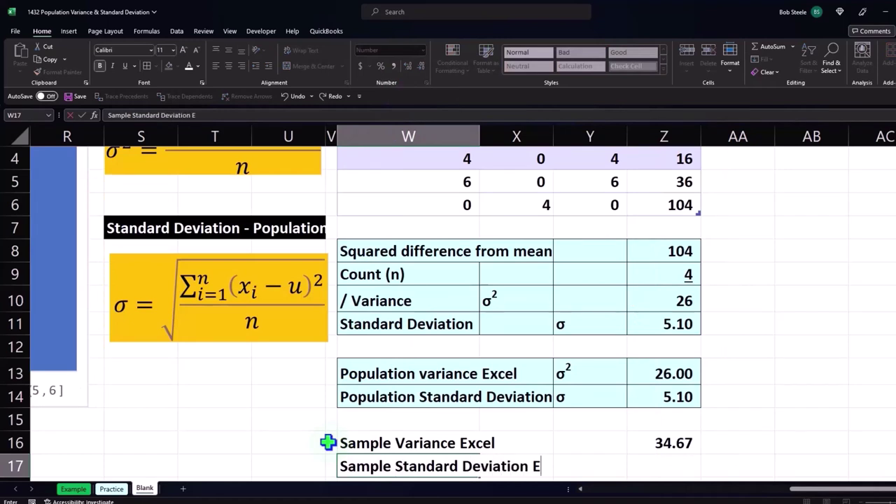
type("l")
key("Right")
key("Right")
key("Right")
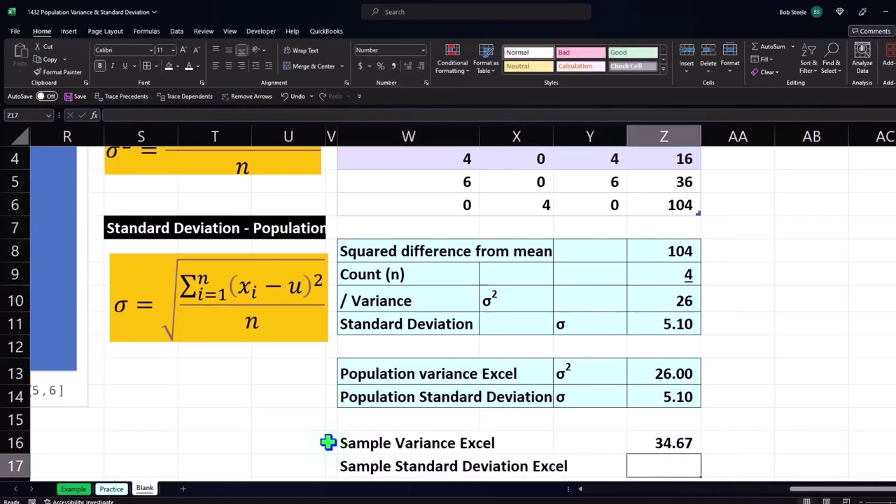
Step: Calculate the sample standard deviation in Z17 with =STDEV.S(Table19[Data]) and format it to two decimal places
type("=st")
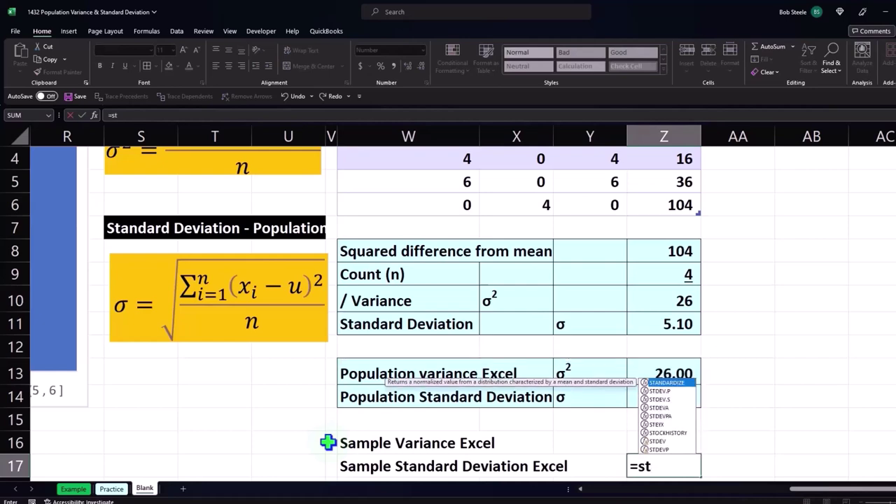
double_click(659, 399)
scroll(545, 385, "up", 1)
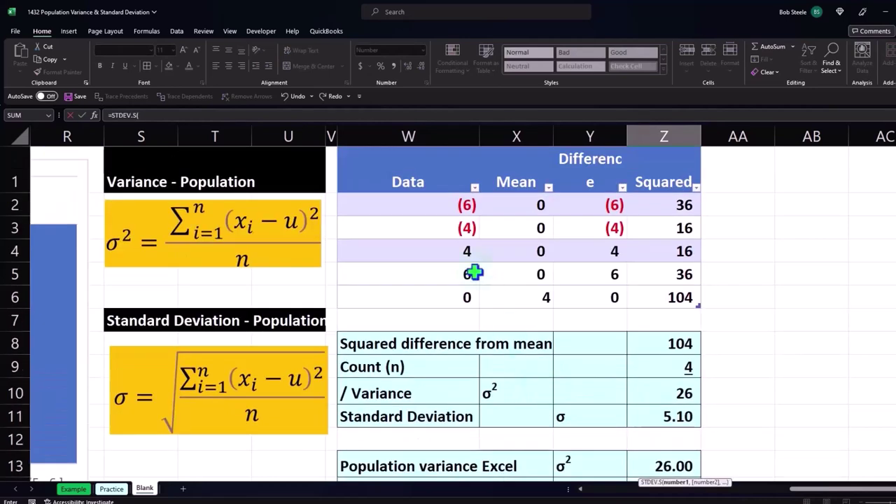
left_click(420, 156)
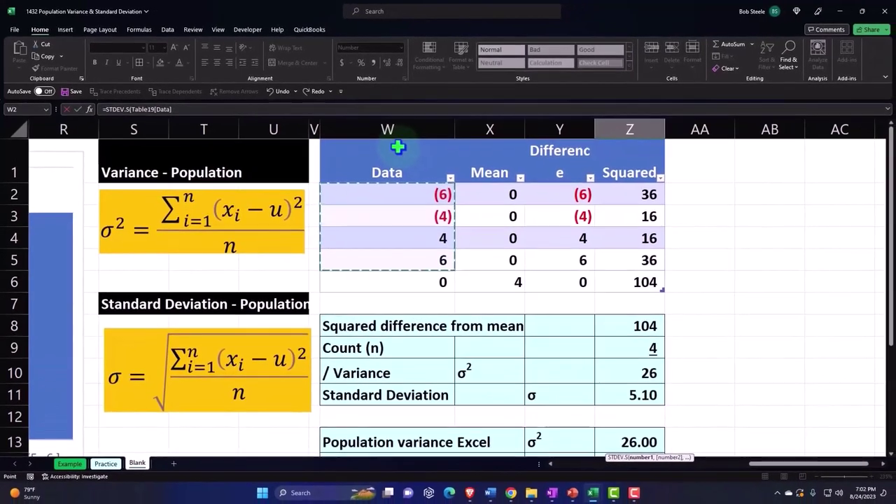
key("Return")
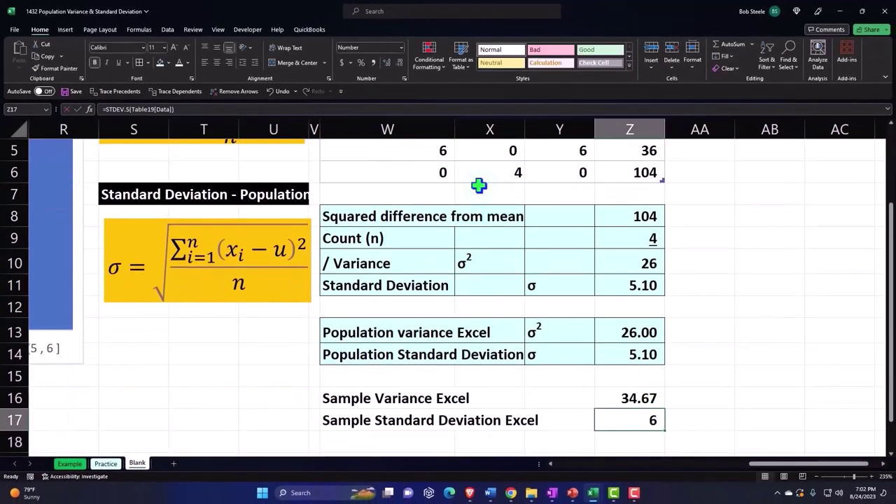
left_click(384, 61)
left_click(384, 61)
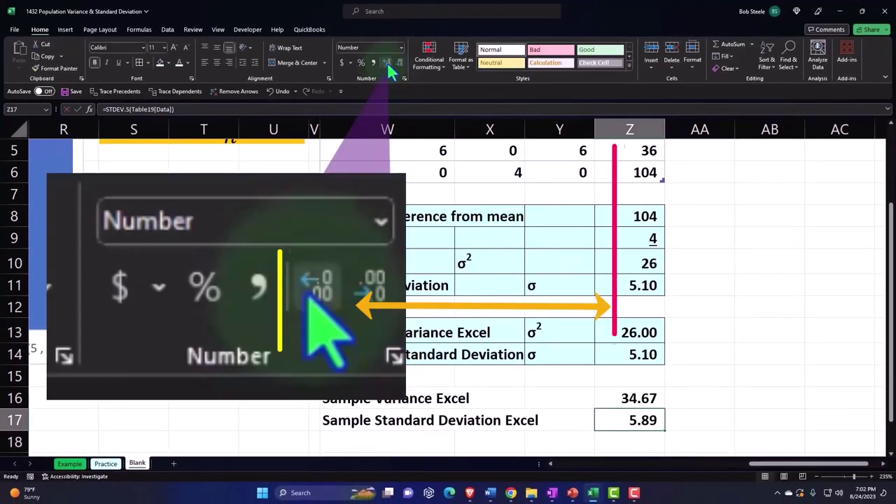
Step: Apply a yellow fill and borders to the sample results in W16:Z17
left_click(382, 401)
left_click_drag(382, 401, 606, 416)
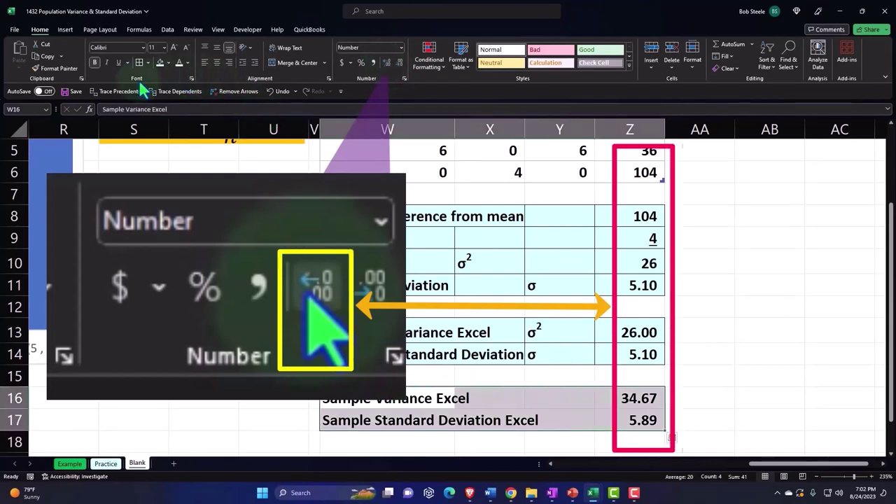
left_click(168, 65)
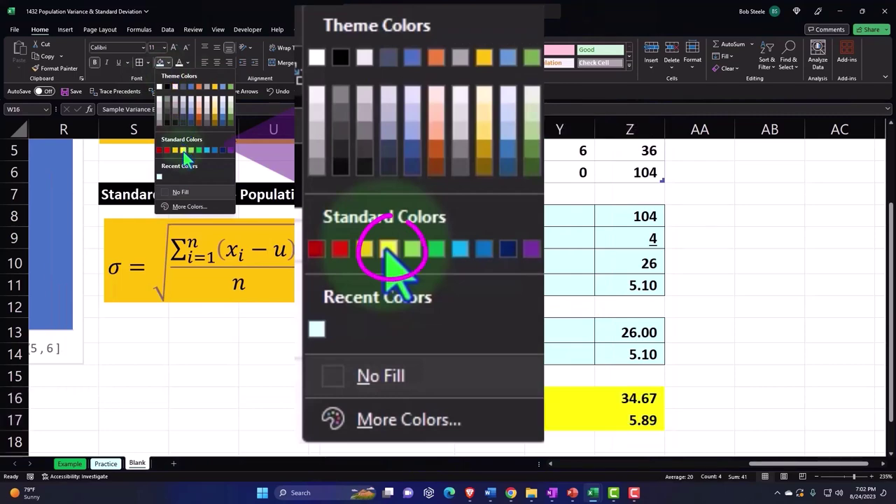
left_click(183, 141)
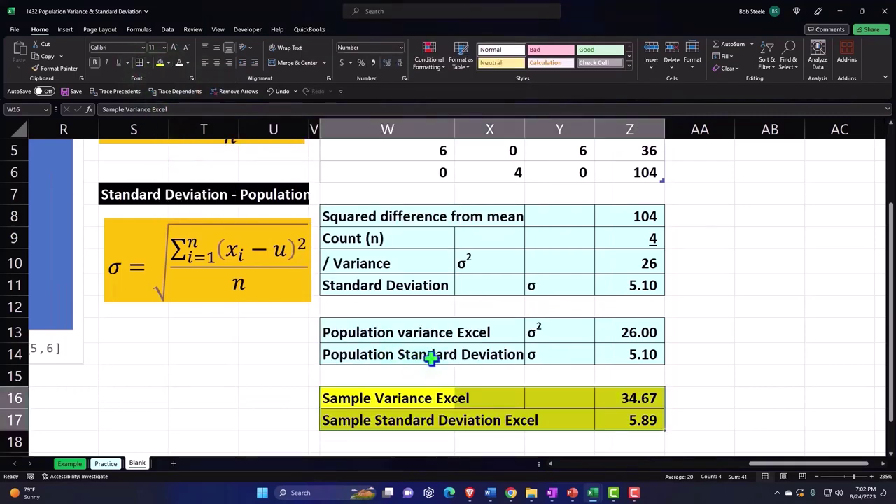
left_click(425, 332)
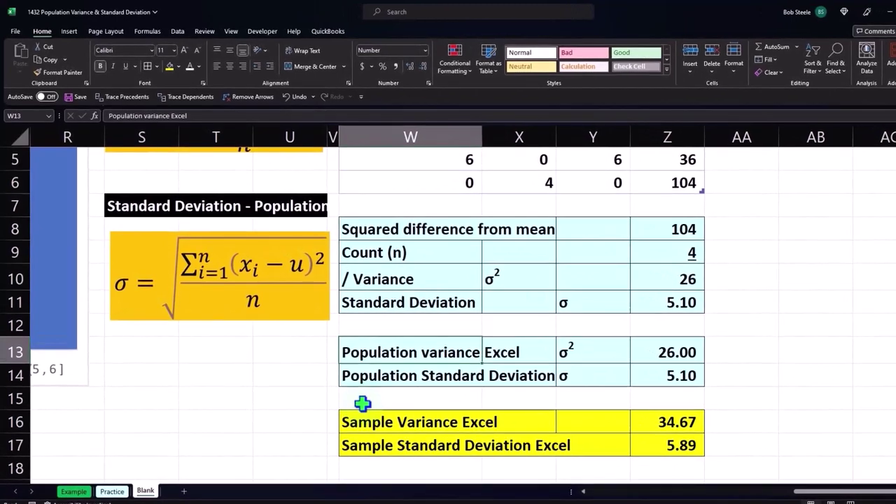
scroll(362, 403, "up", 2)
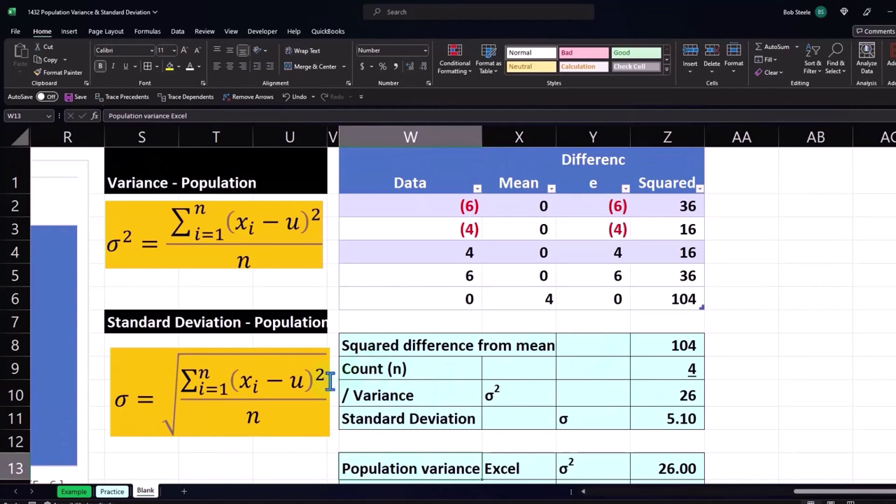
left_click_drag(802, 492, 604, 499)
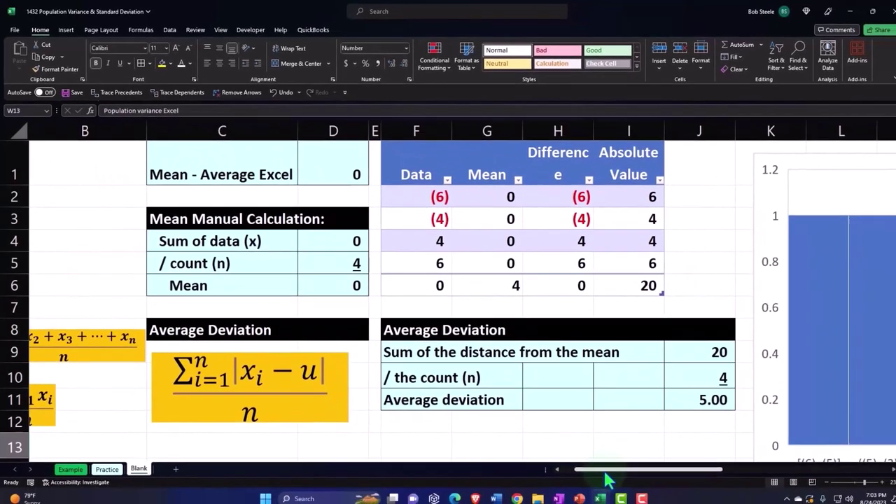
left_click_drag(601, 469, 765, 469)
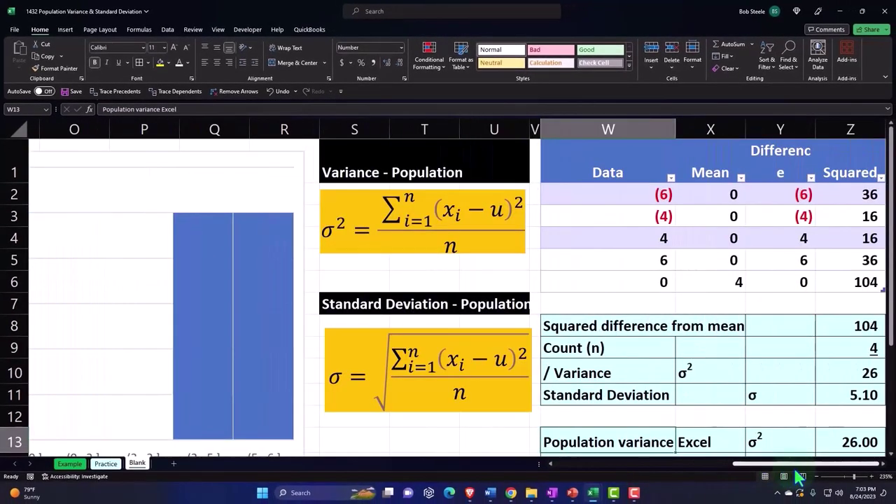